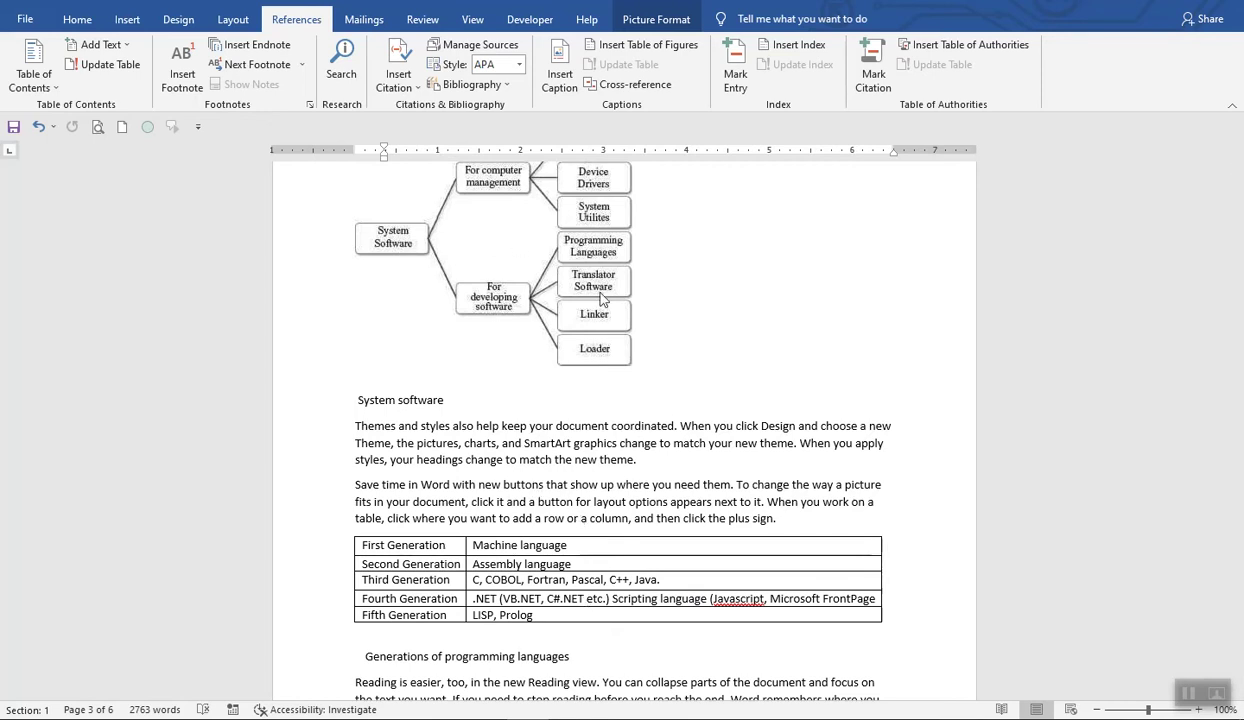
scroll(688, 391, up, 3)
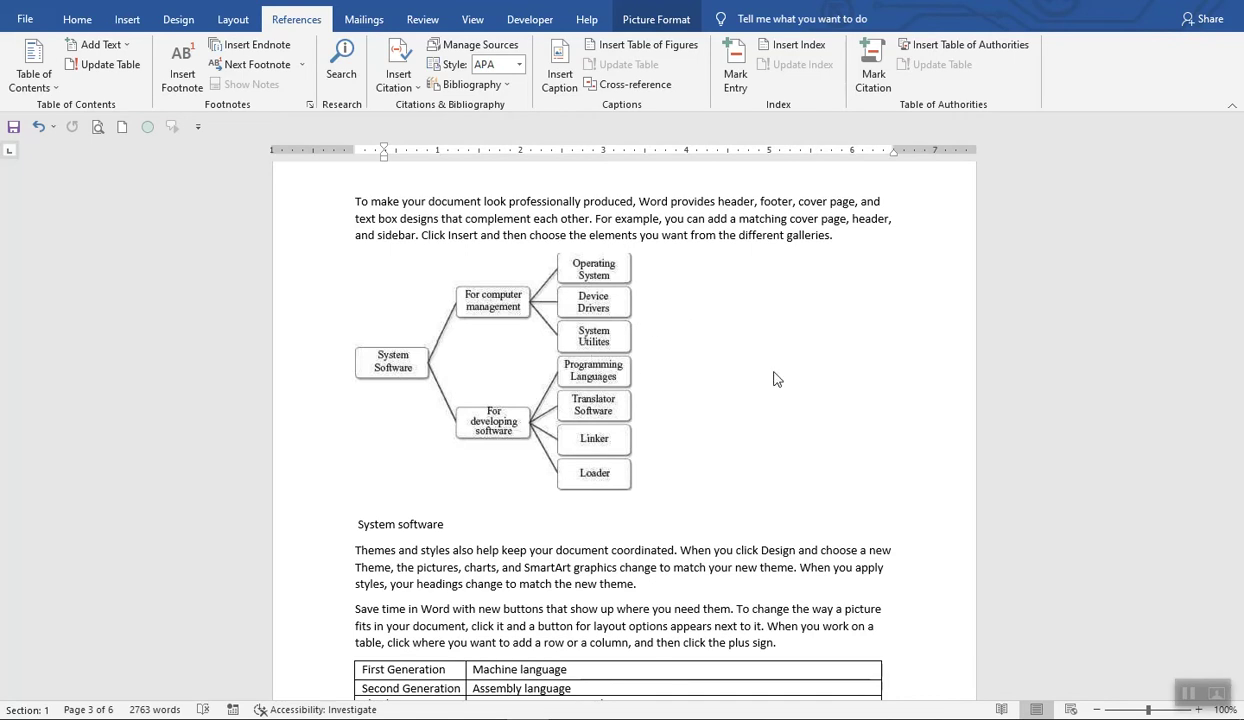
scroll(776, 360, down, 3)
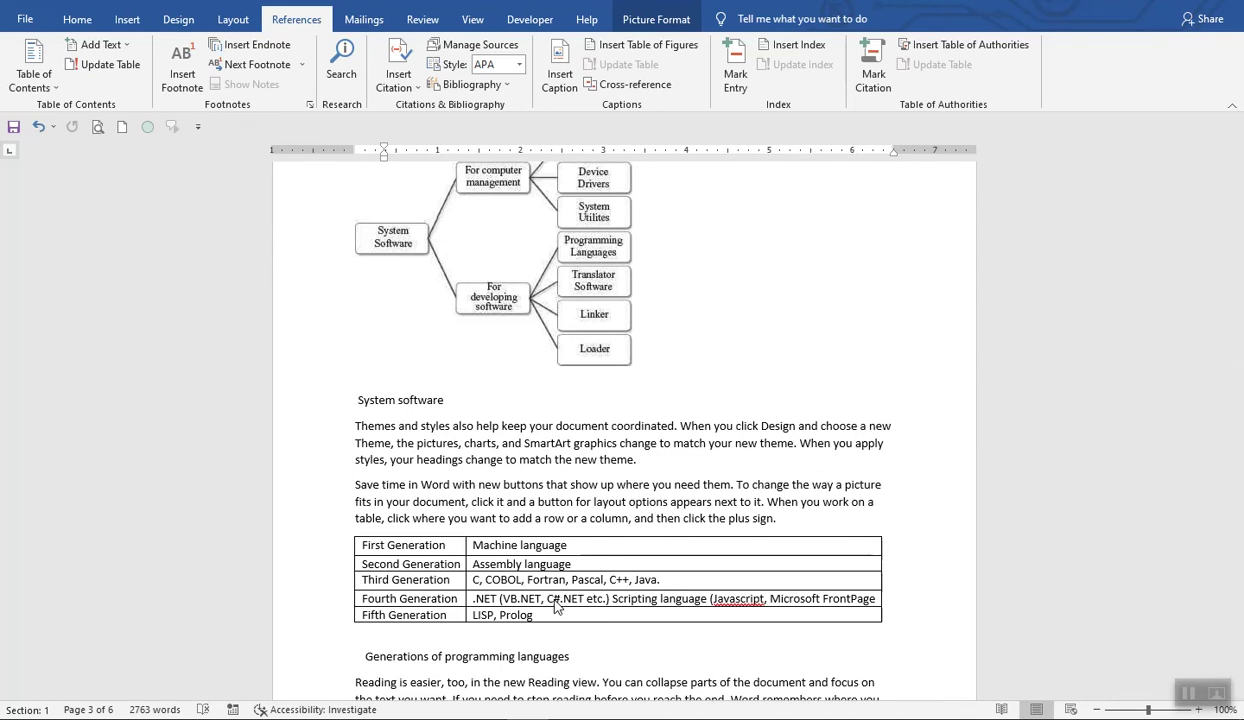
scroll(557, 607, up, 3)
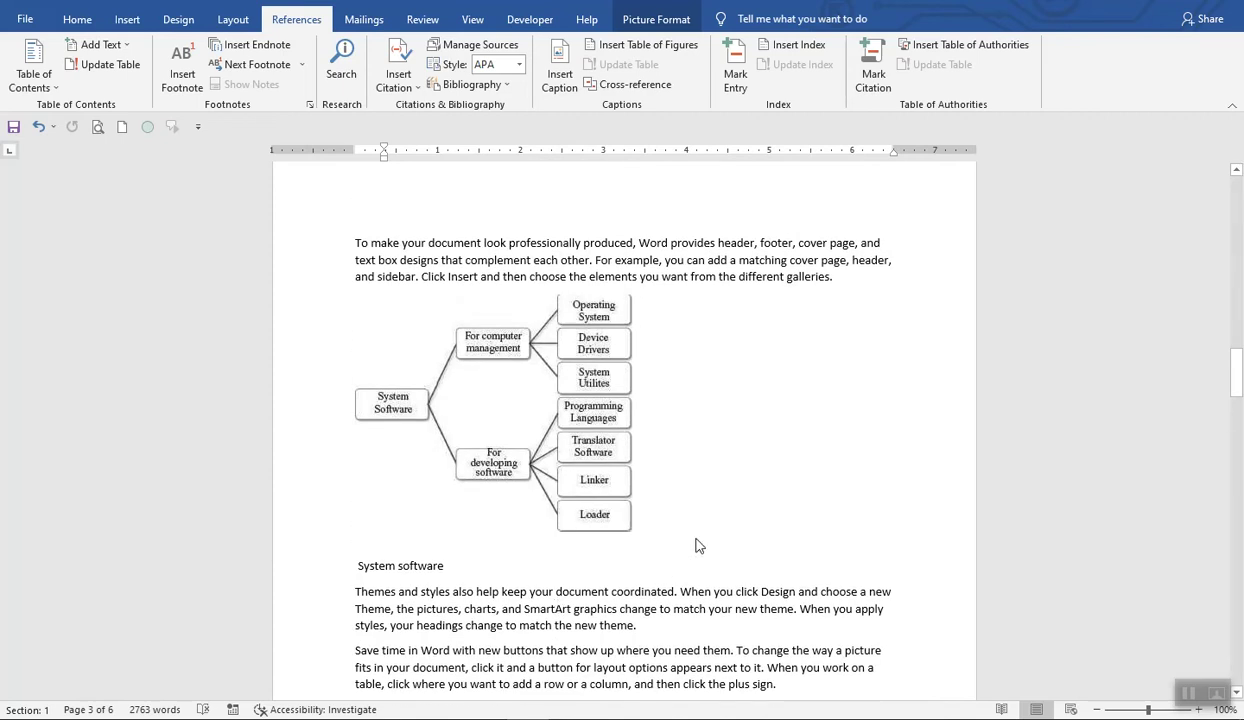
scroll(697, 545, up, 15)
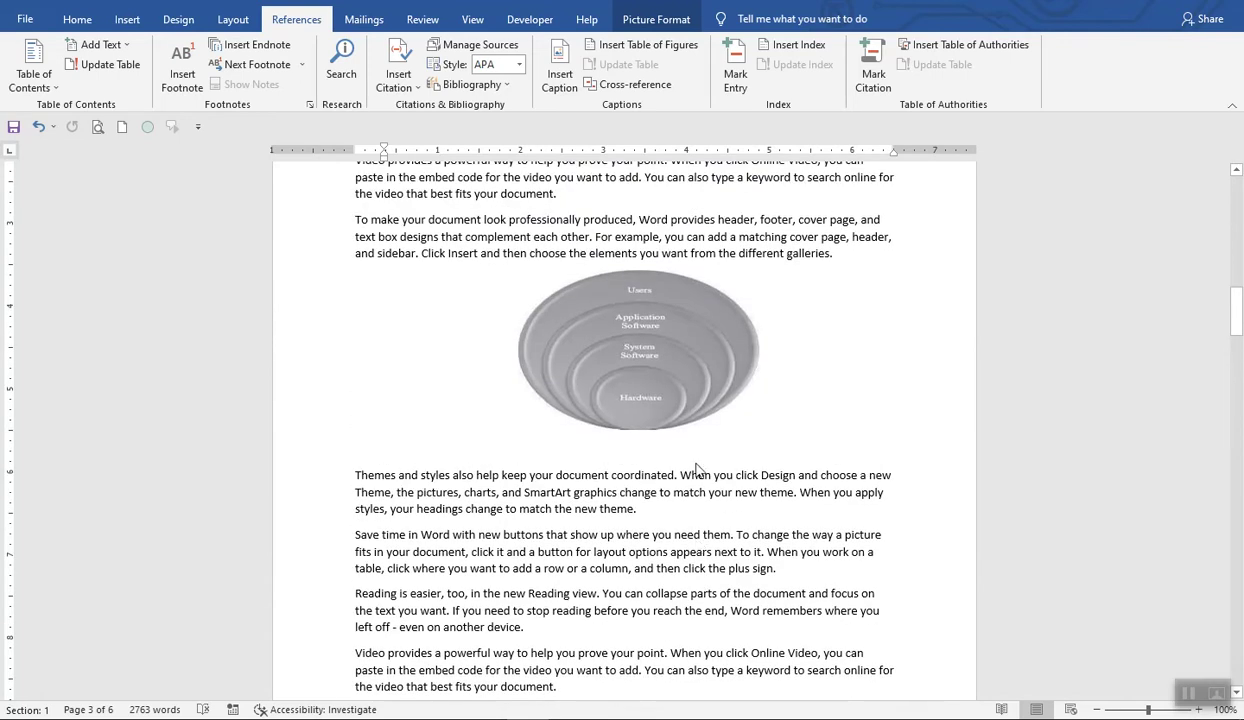
click(656, 357)
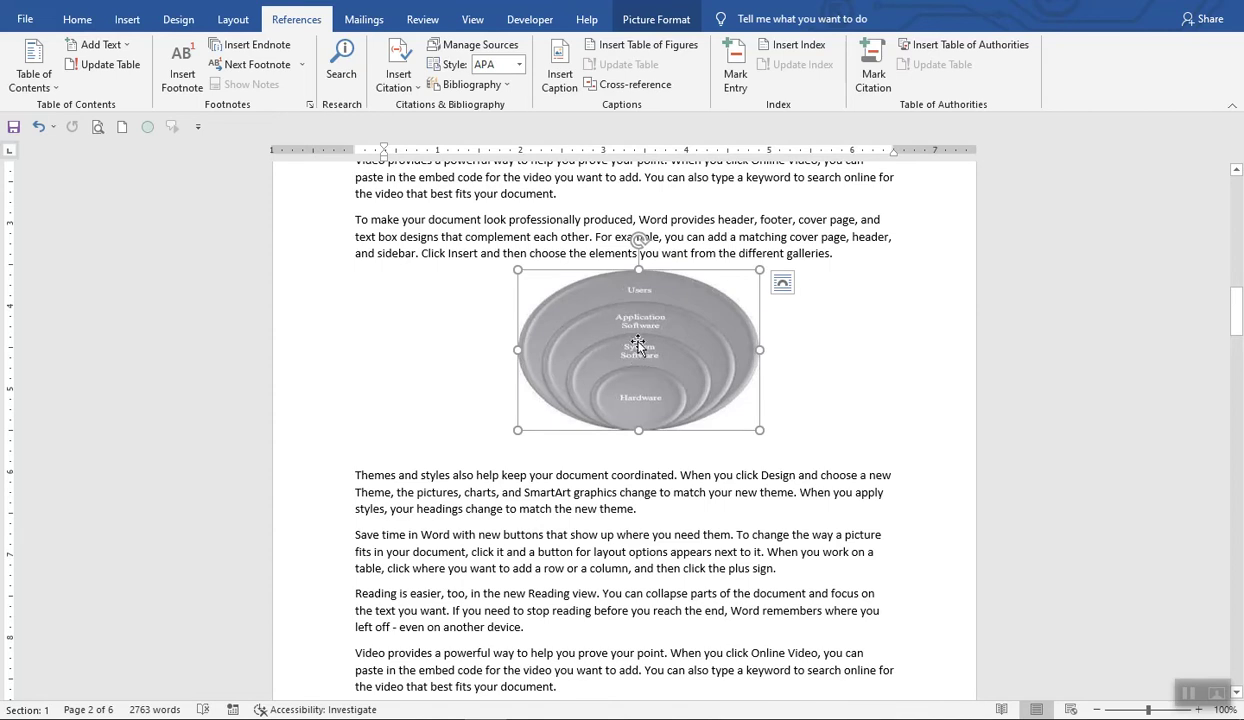
right_click(638, 345)
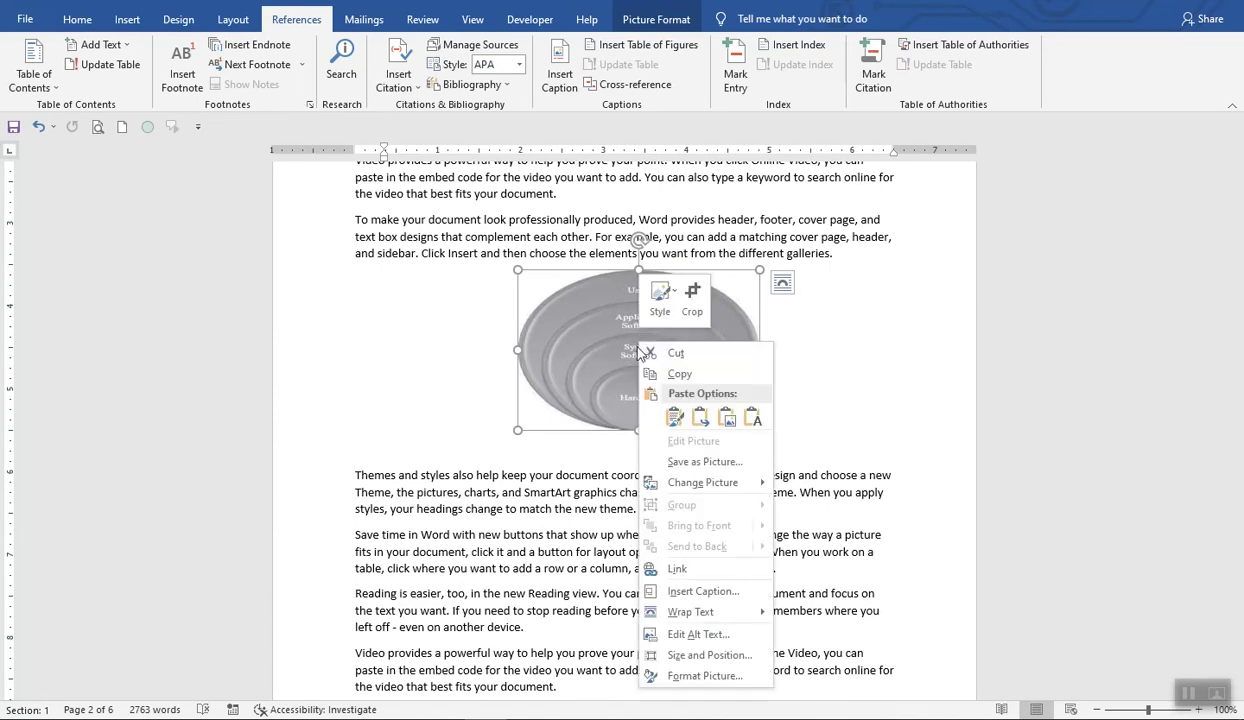
click(703, 592)
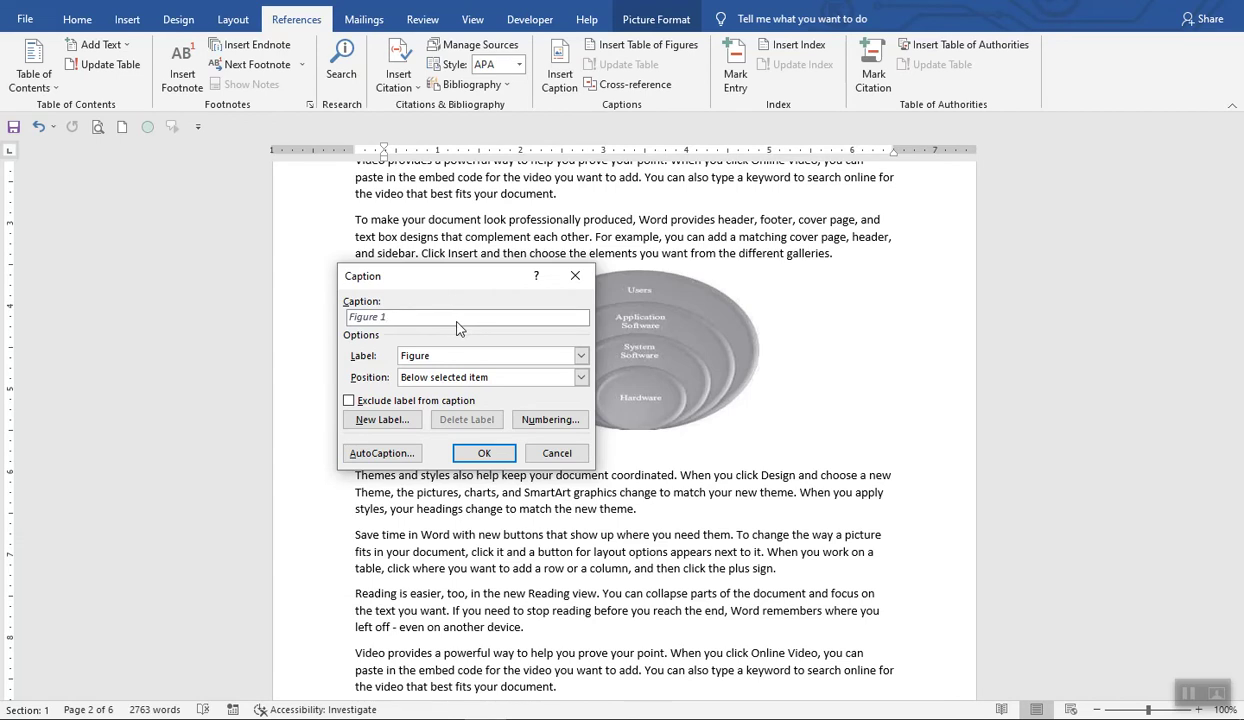
click(556, 453)
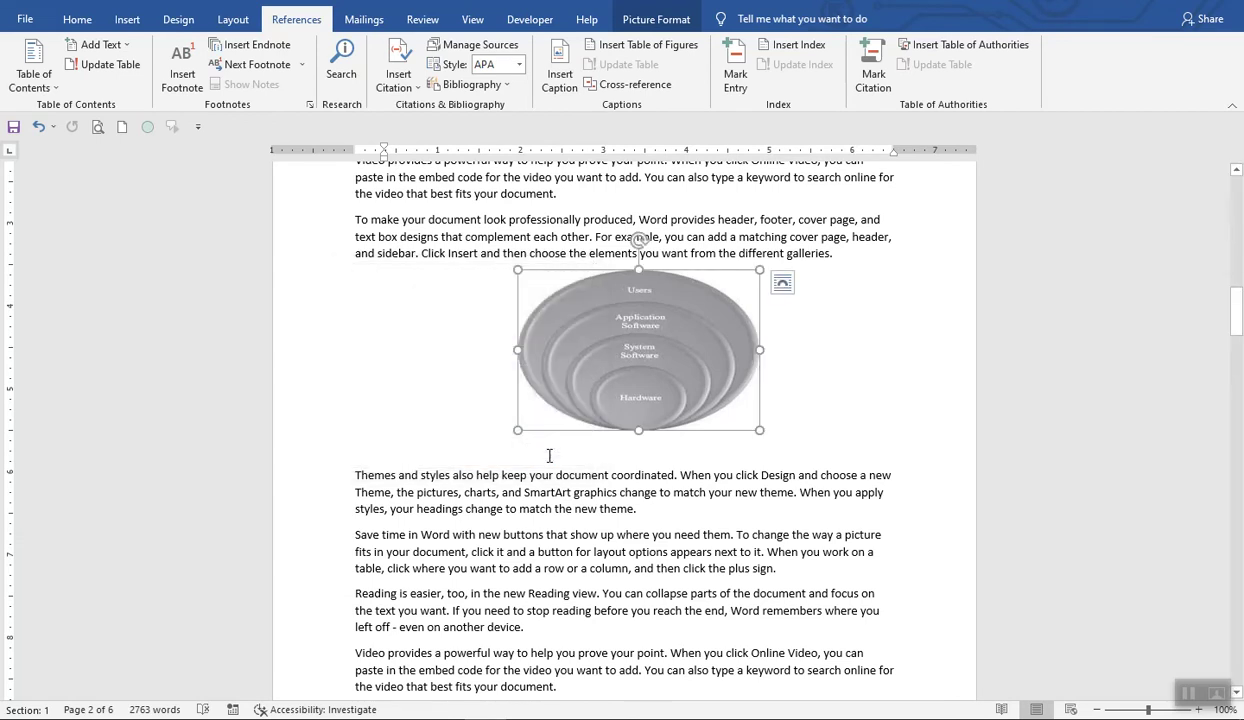
Insert a Figure caption reading "Software hierarchy" on the empty line below the nested ellipse picture.
click(368, 455)
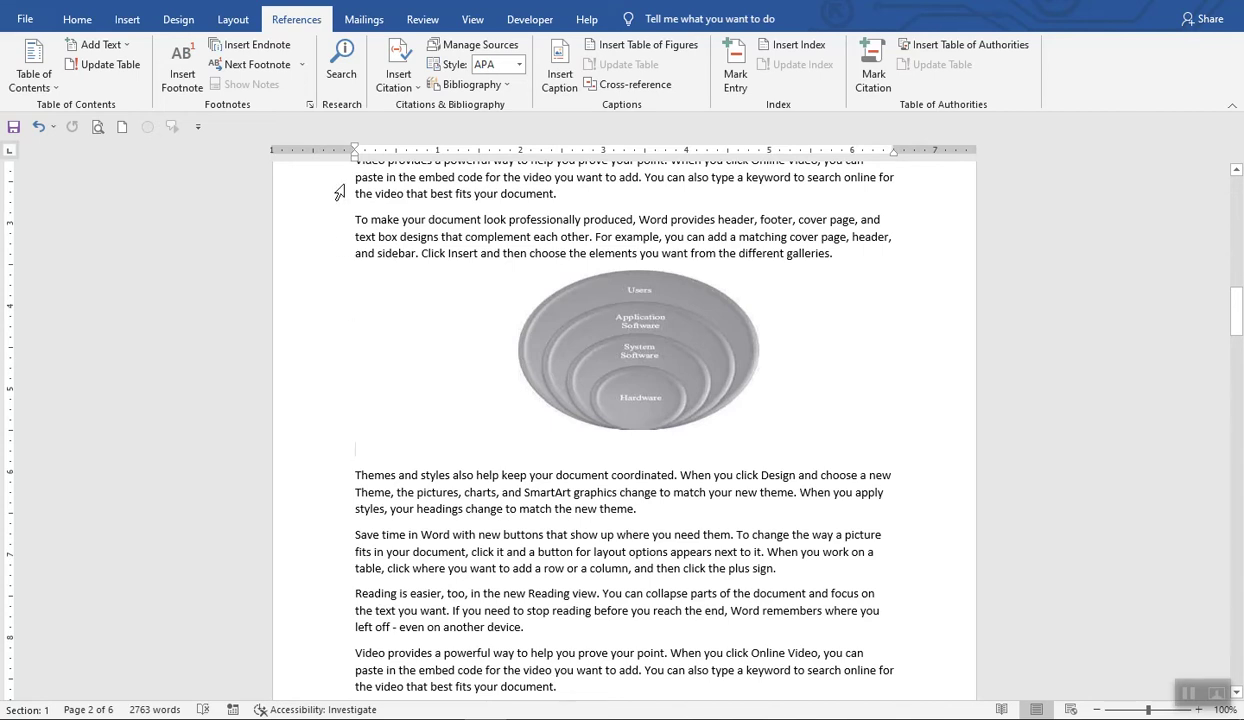
click(558, 88)
drag(427, 281, 571, 260)
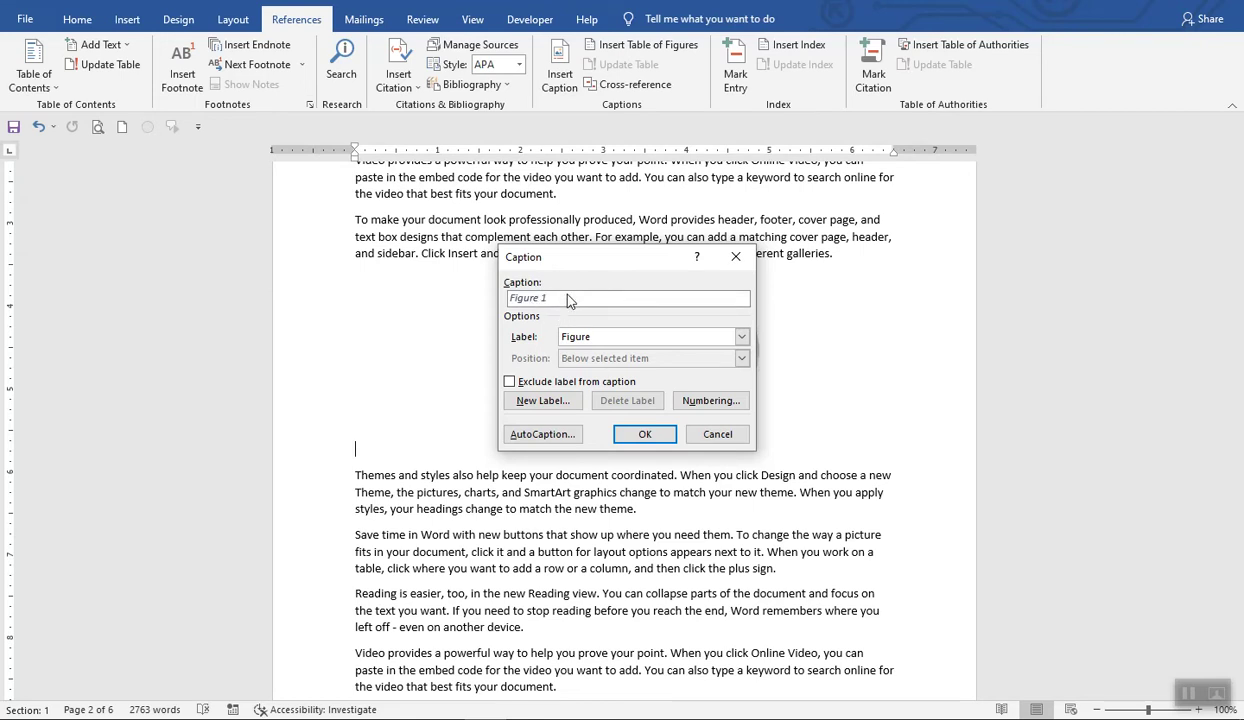
text(Software hierarchy)
click(549, 297)
click(632, 432)
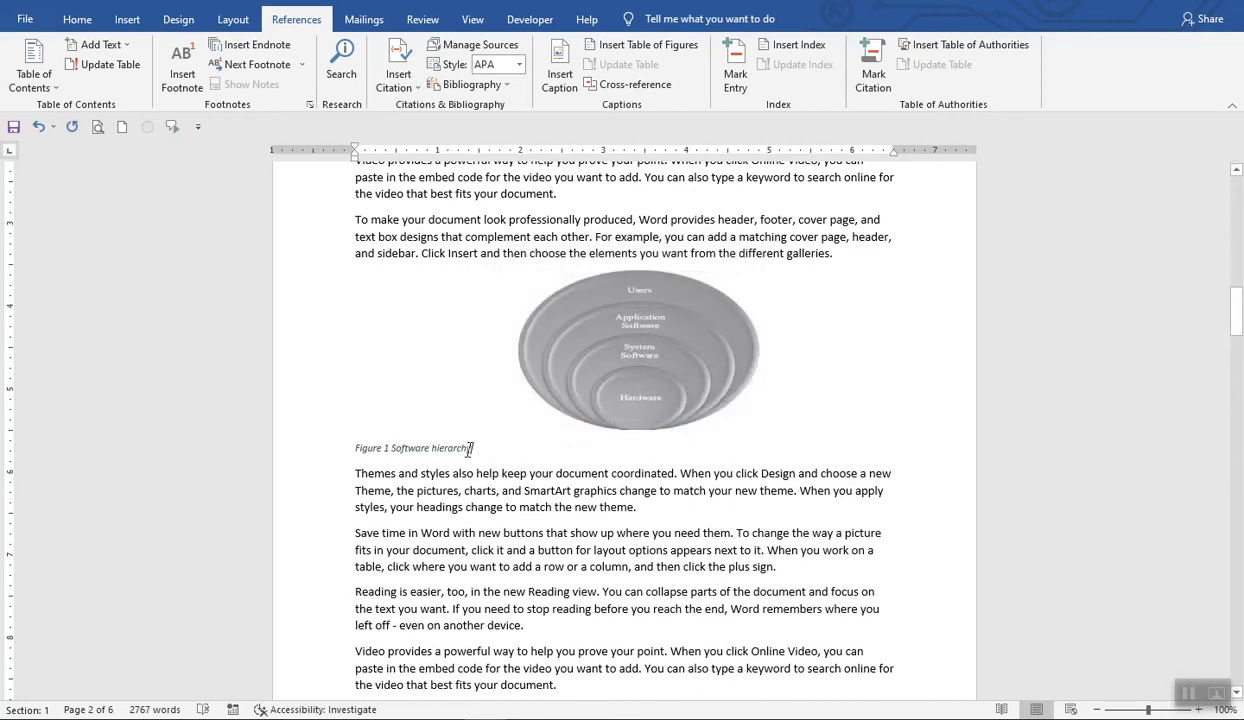
scroll(505, 507, down, 15)
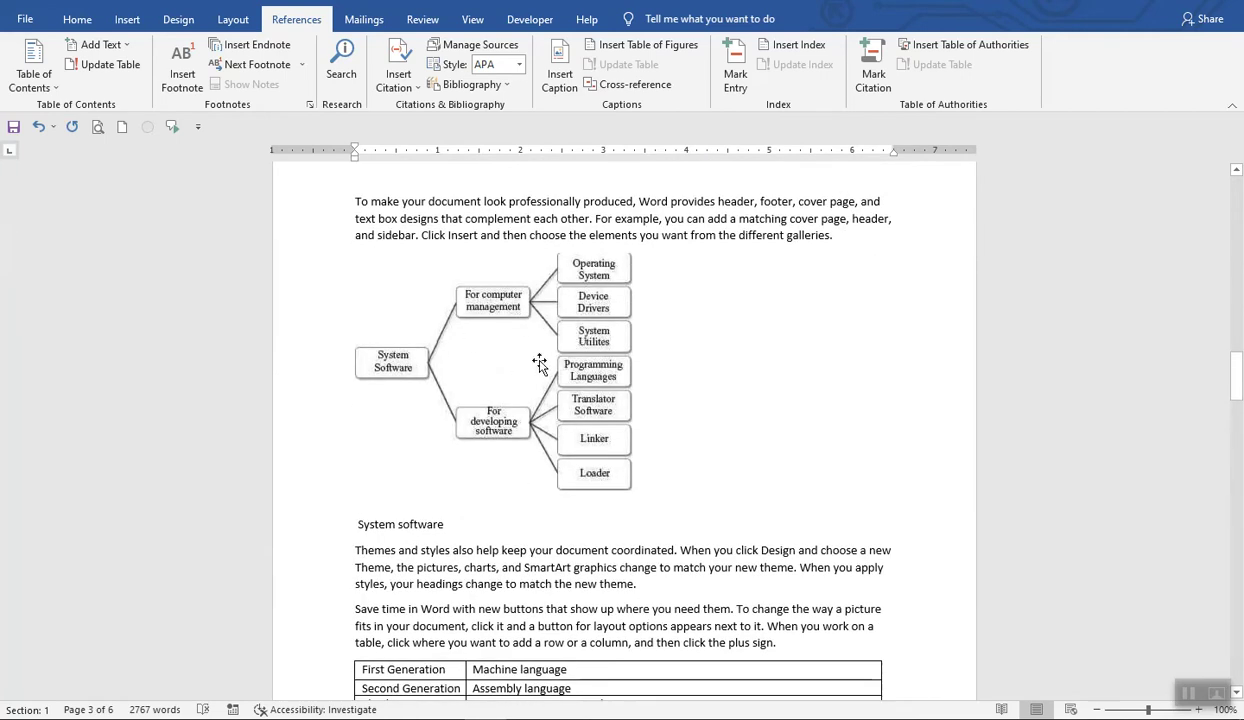
click(539, 364)
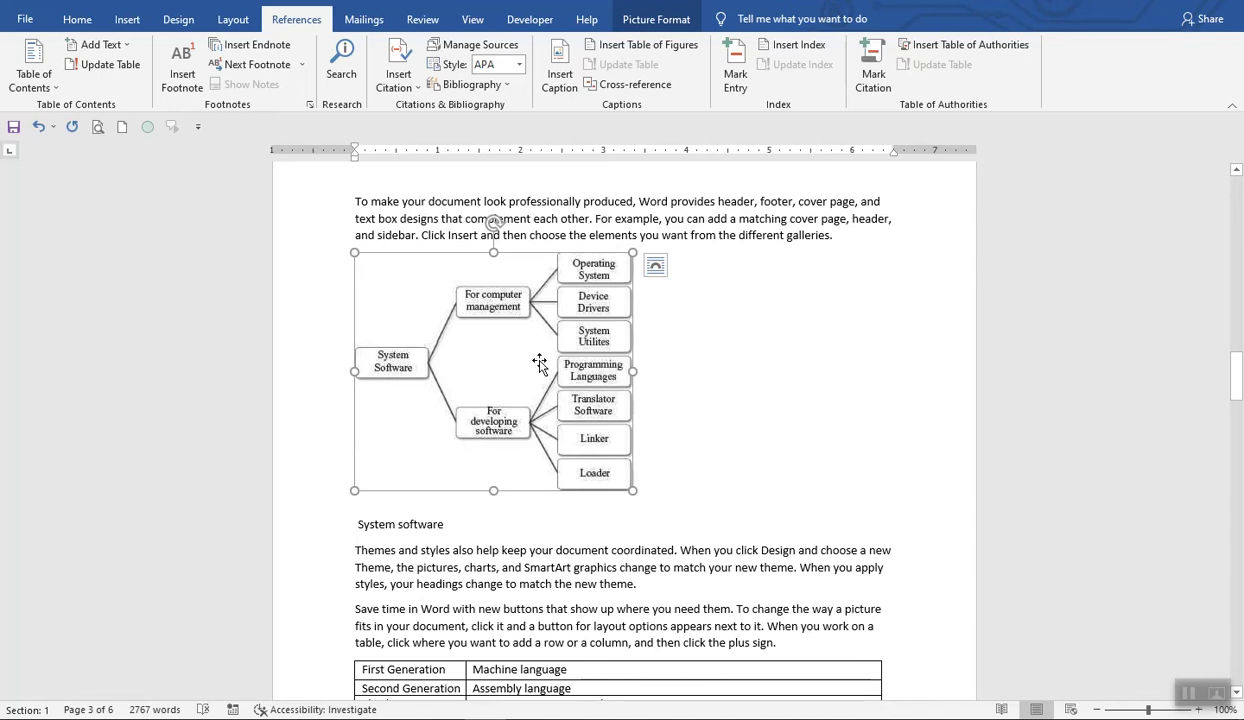
right_click(539, 364)
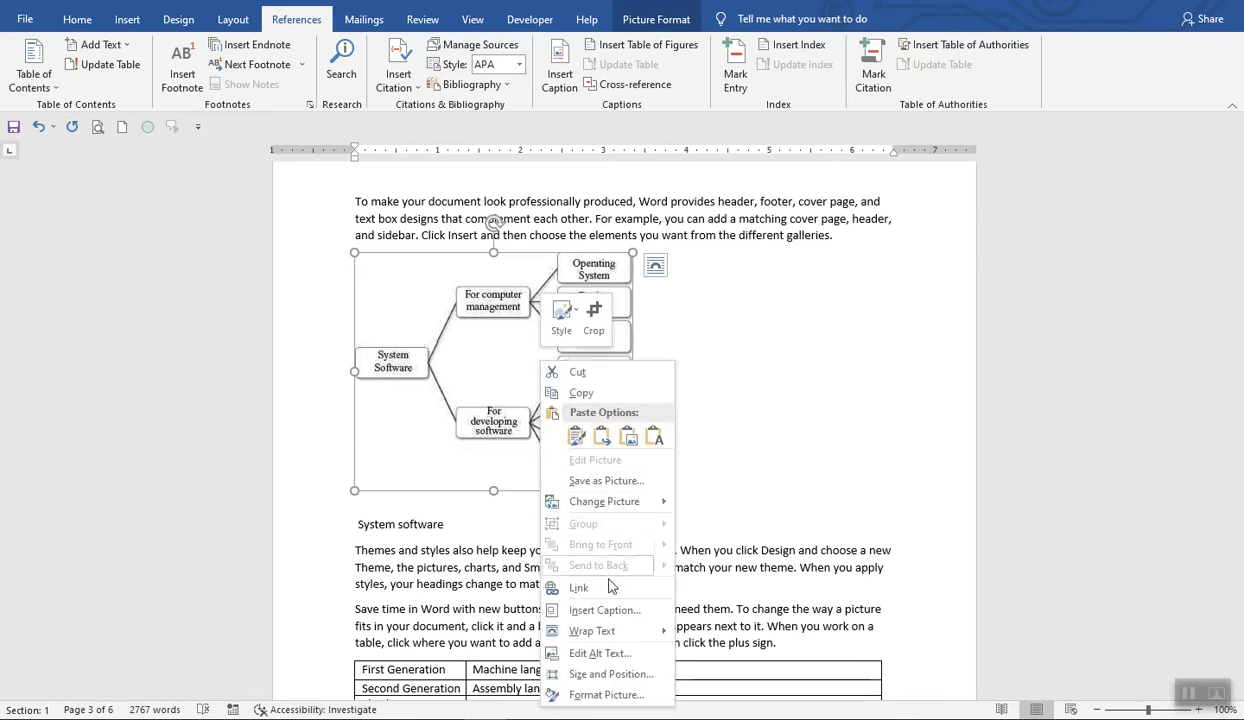
click(604, 610)
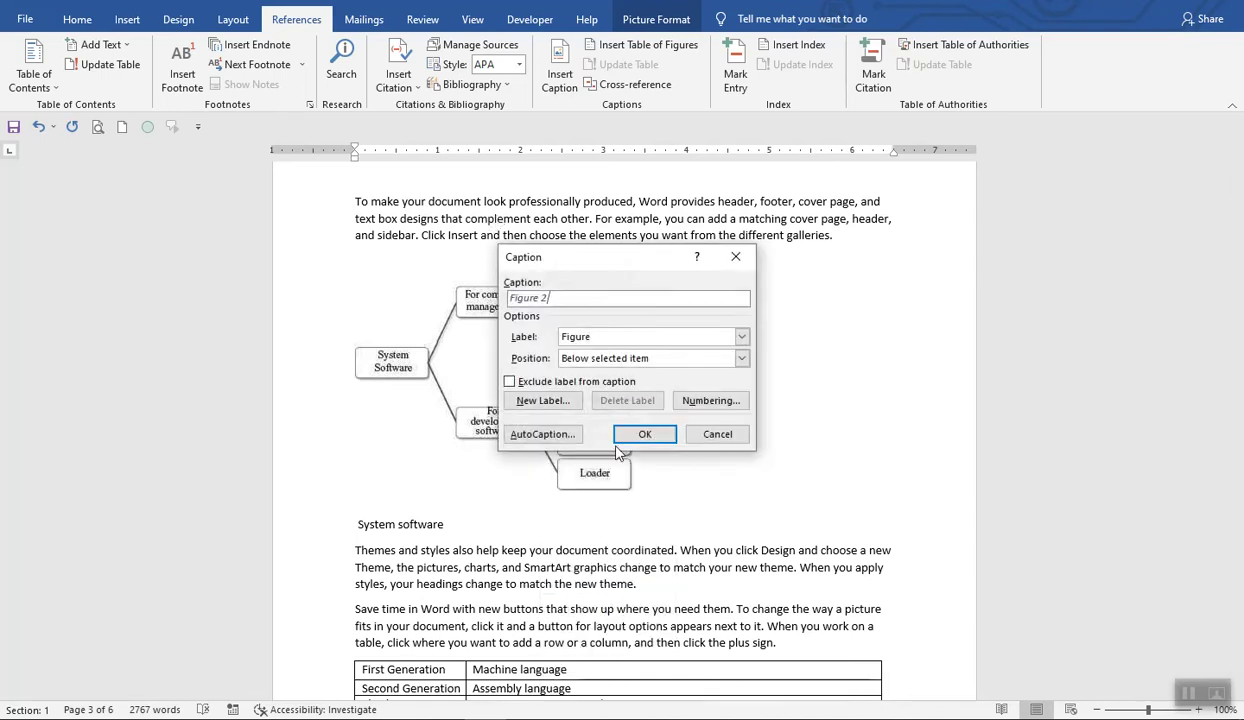
drag(586, 256, 767, 284)
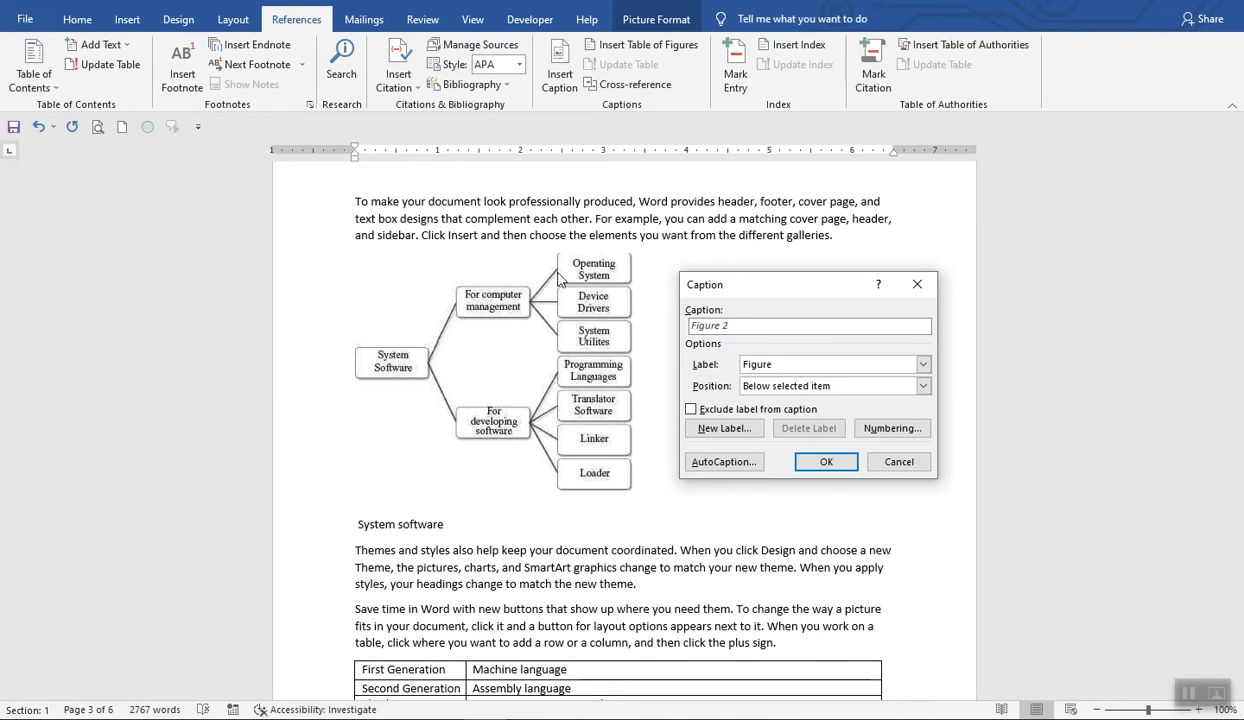
click(897, 462)
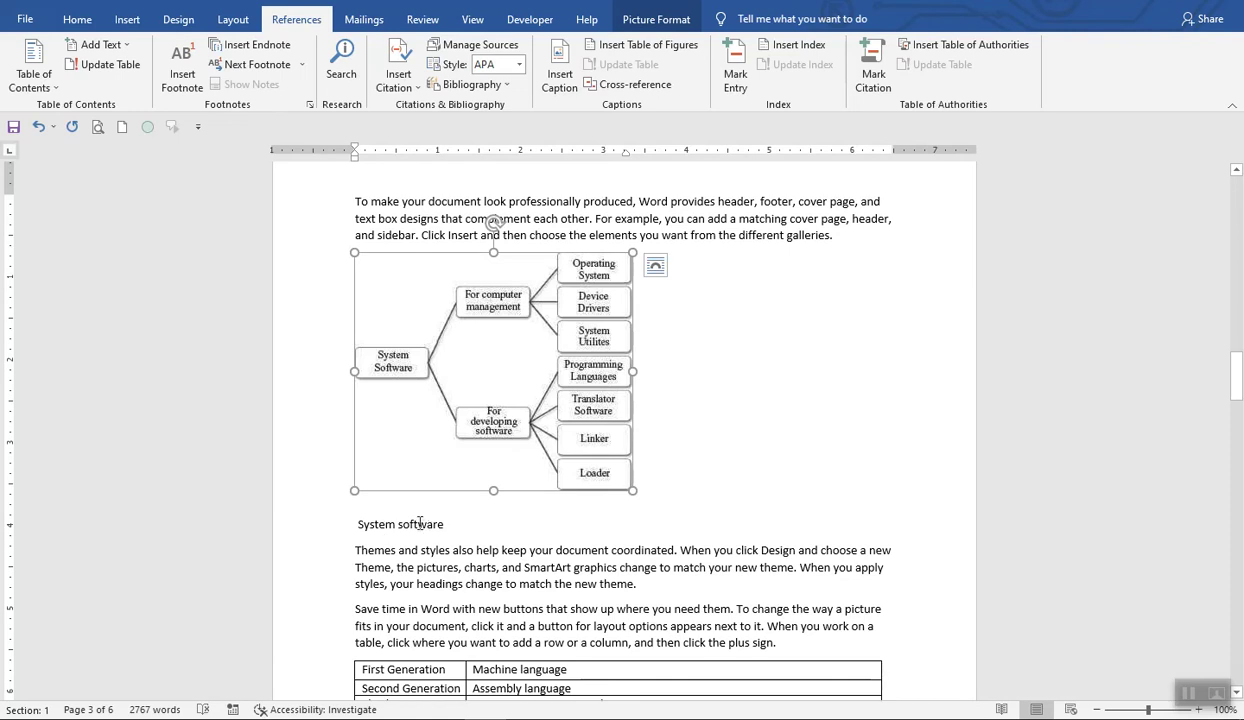
Copy the plain text "System software" below the tree diagram and replace it with an empty line.
drag(355, 524, 446, 524)
key(ctrl+c)
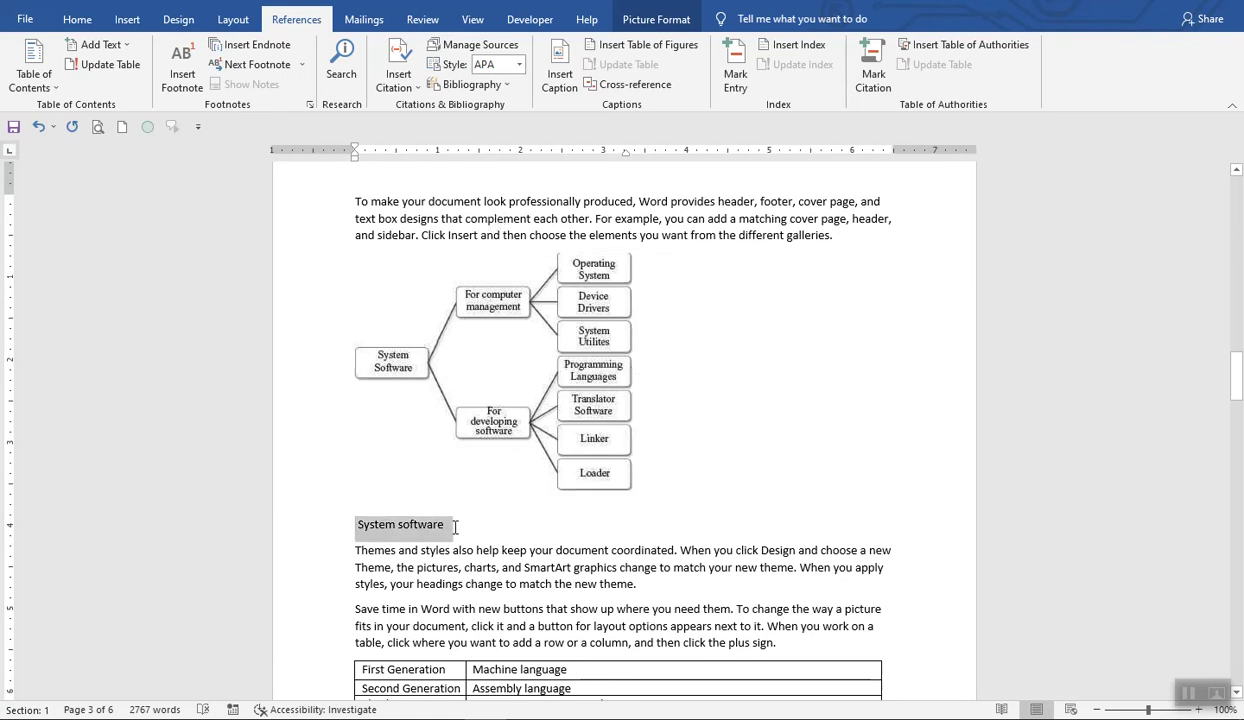
key(Delete)
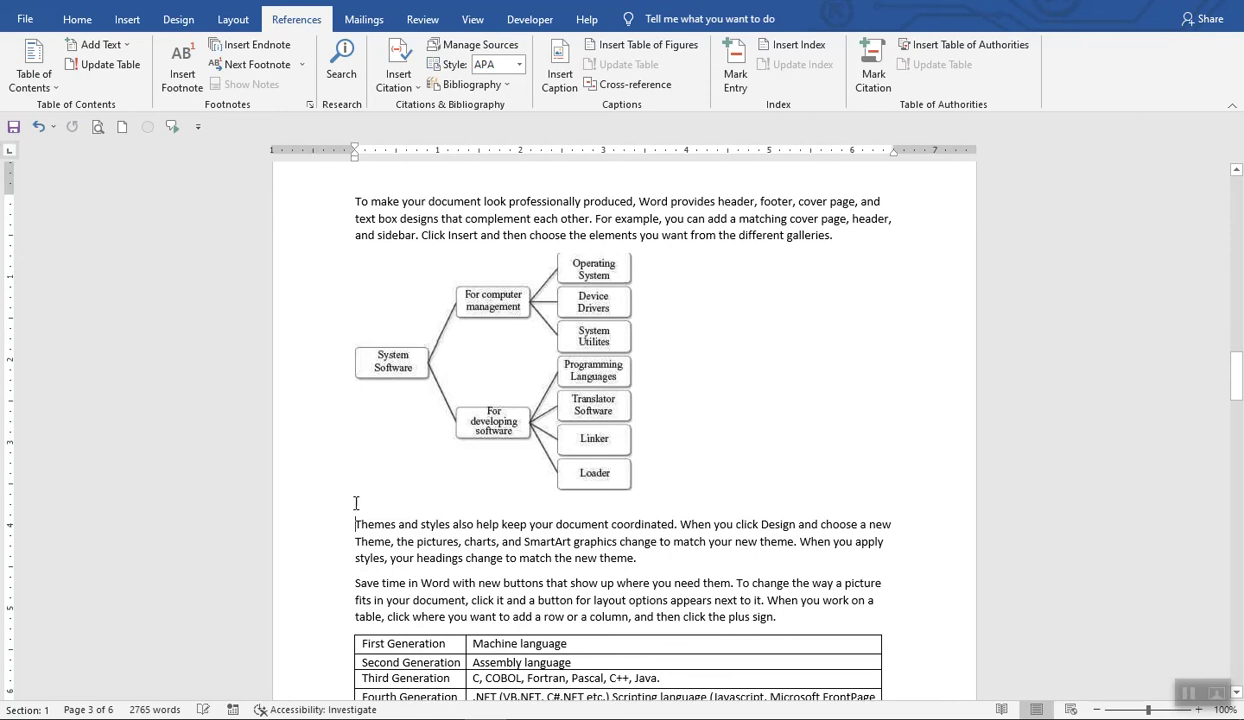
key(Return)
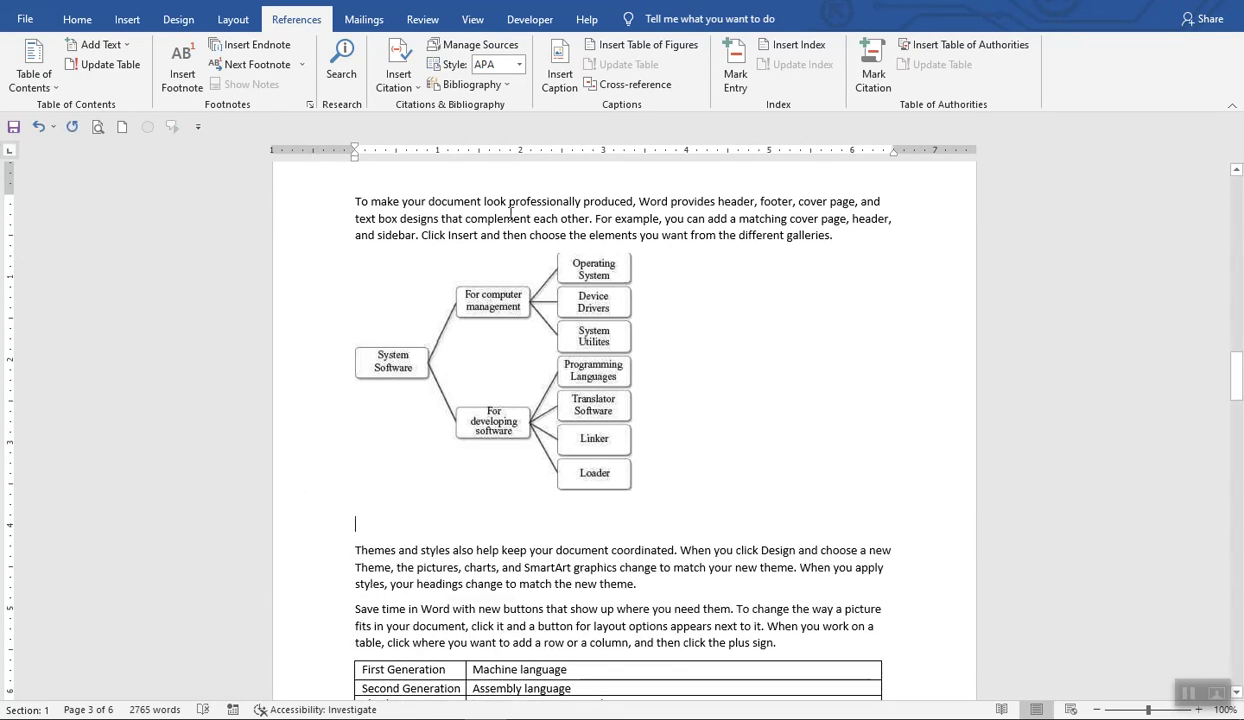
Insert a Figure caption with the copied text "System software" on the empty line below the tree diagram.
click(560, 75)
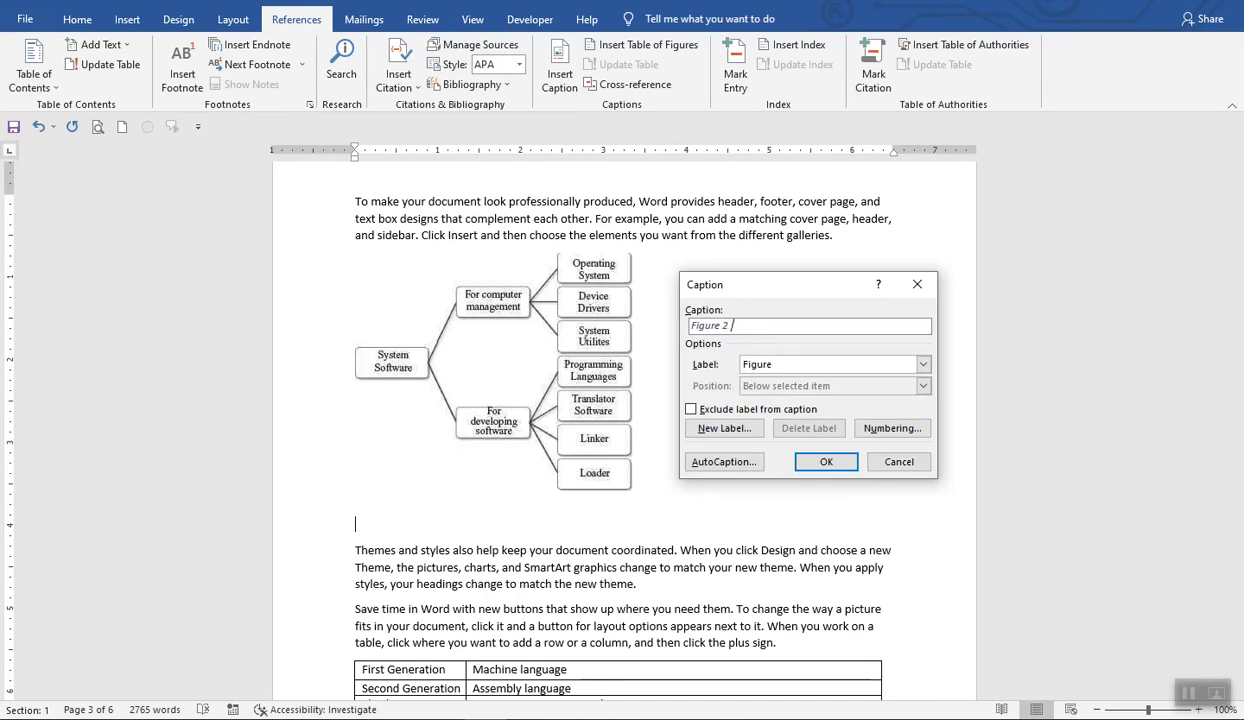
key(ctrl+v)
click(805, 450)
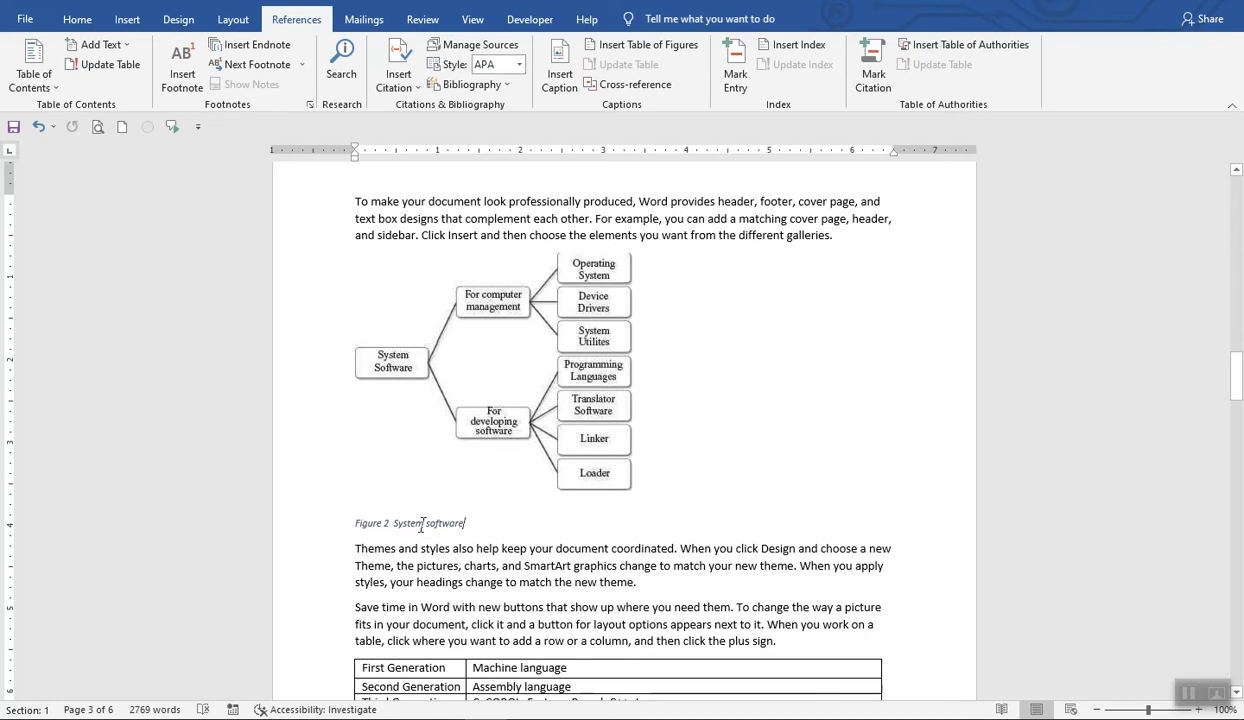
Copy the plain text "Generations of programming languages" below the generations table and replace it with an empty line.
scroll(422, 525, down, 3)
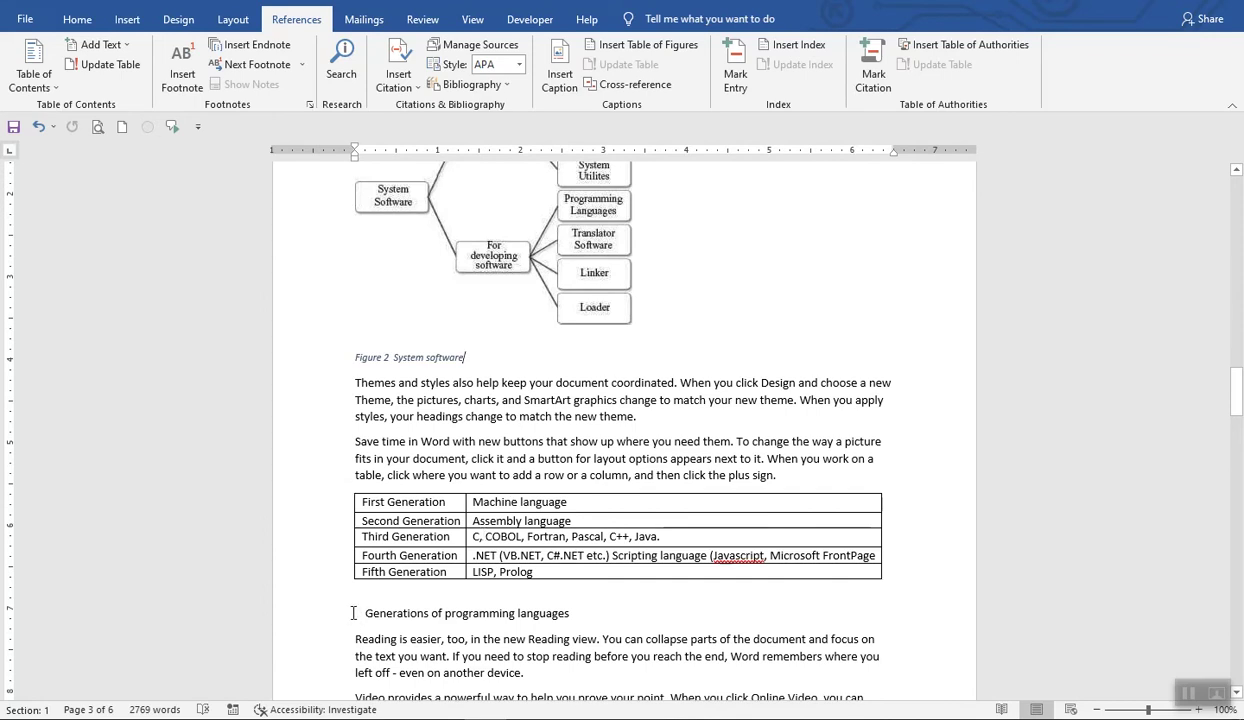
drag(353, 613, 591, 613)
key(ctrl+c)
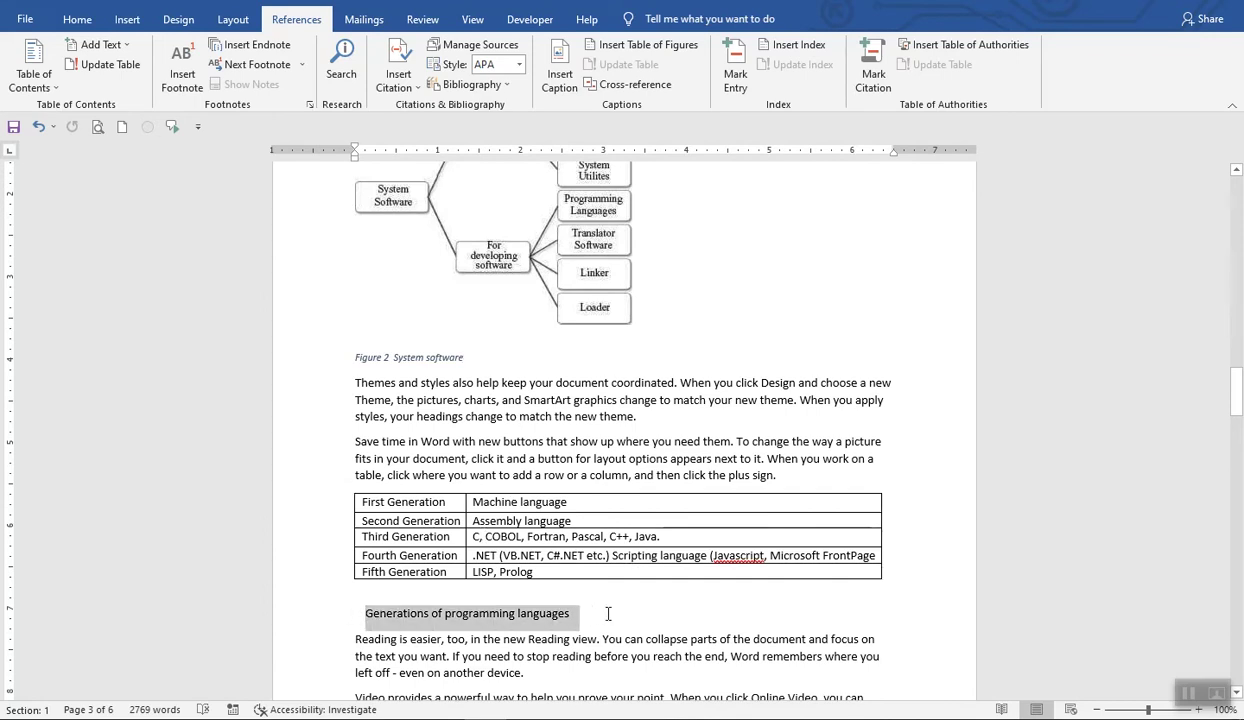
key(Delete)
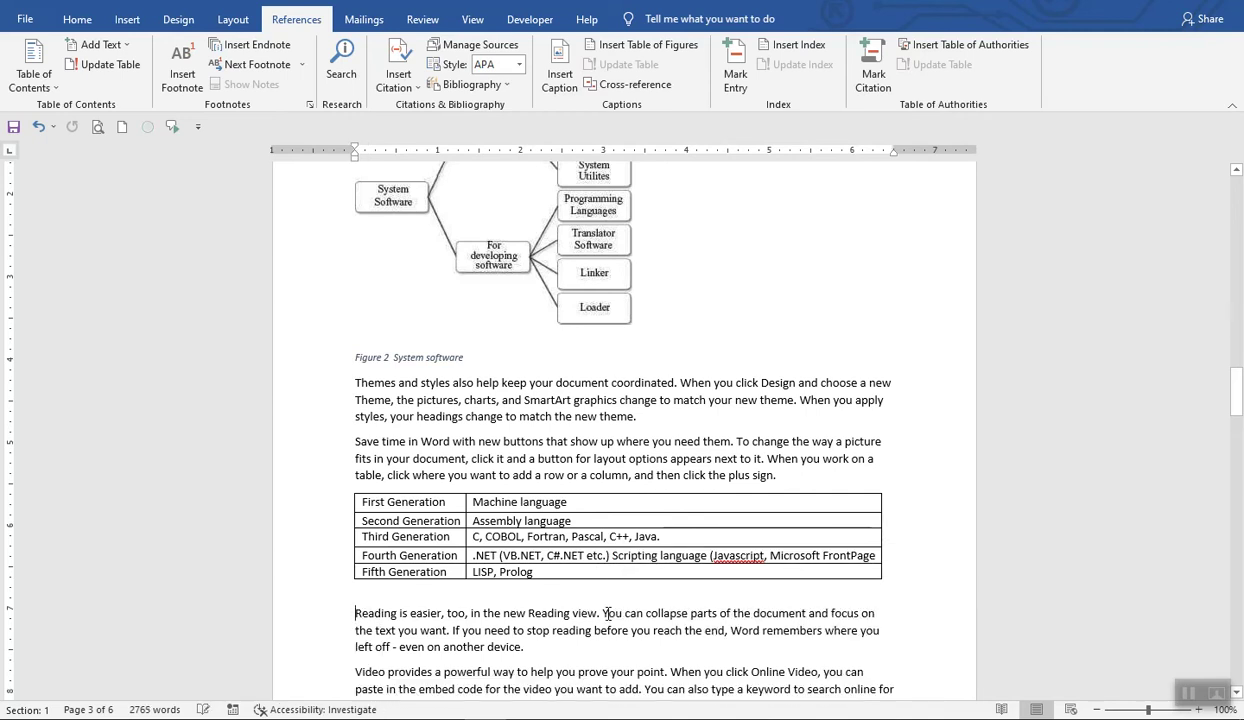
key(Return)
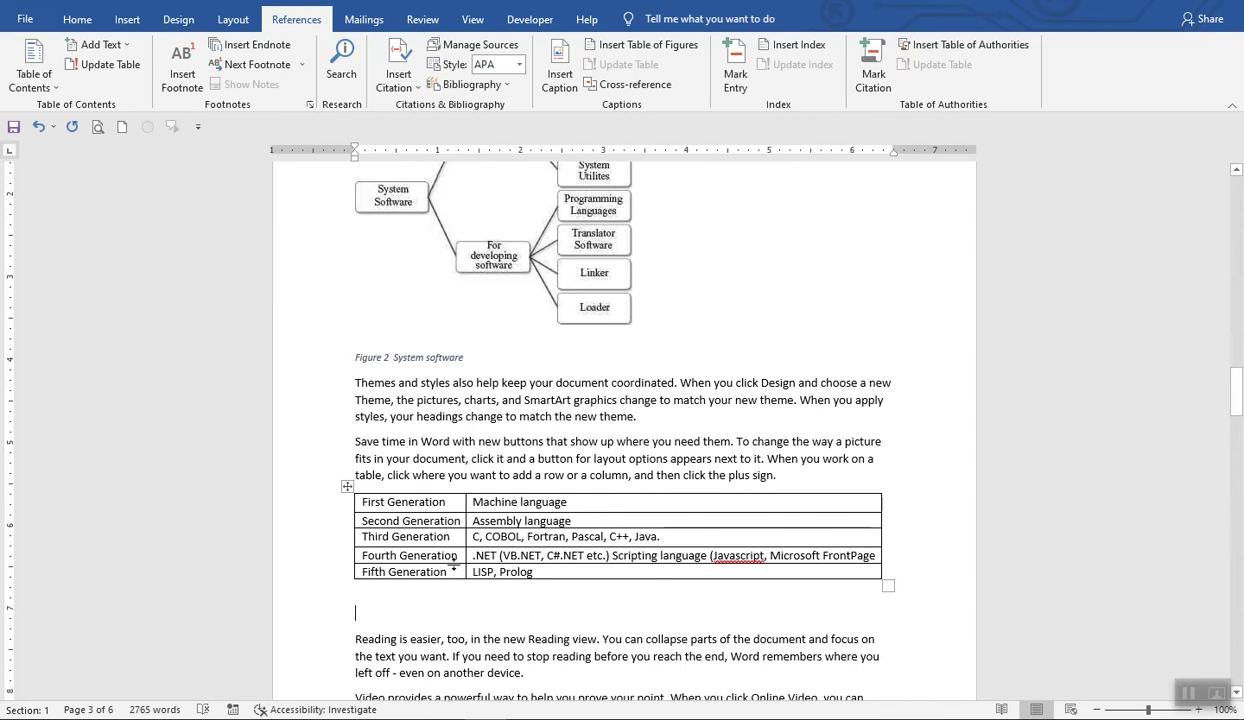
Insert a caption with the Table label and the copied text "Generations of programming languages" below the generations table.
click(561, 82)
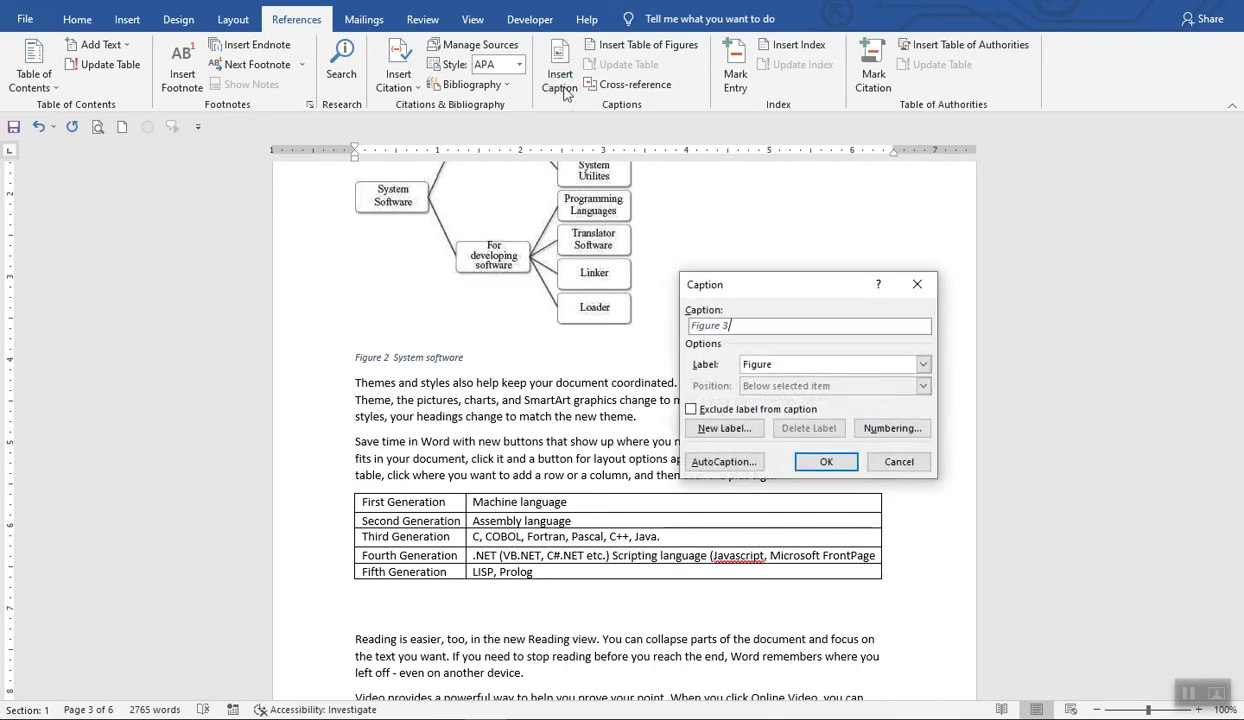
drag(782, 280, 727, 270)
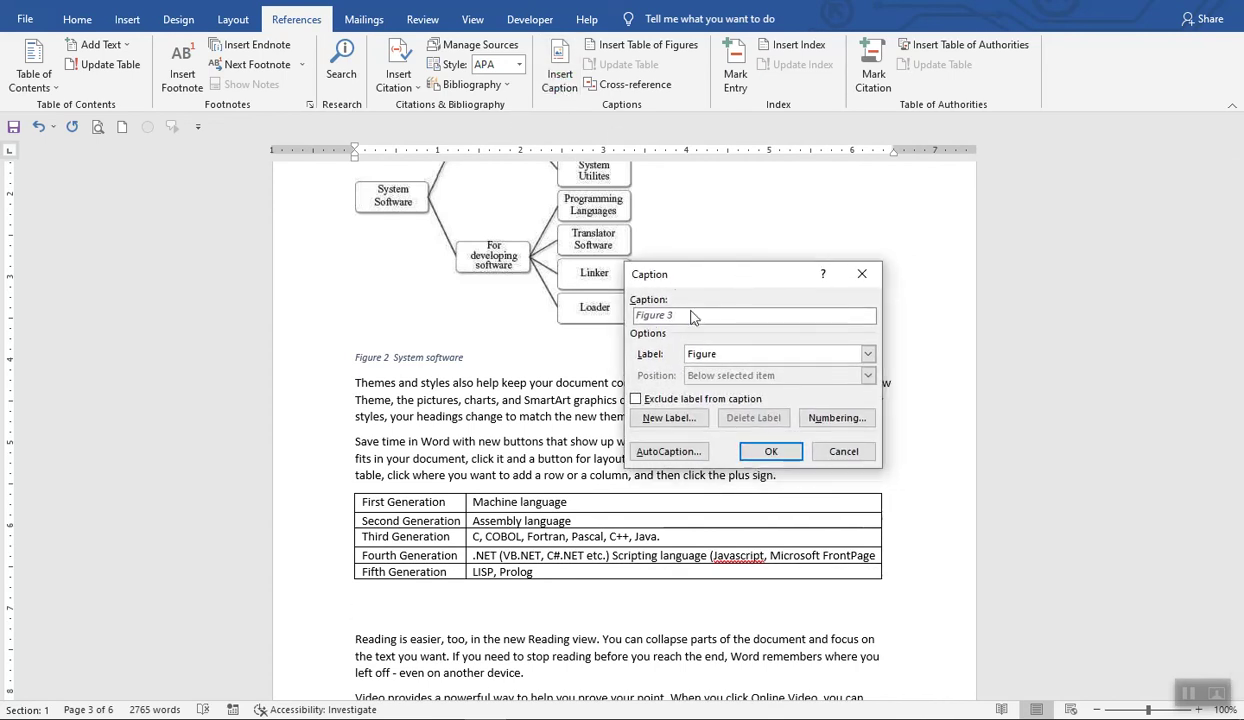
click(868, 355)
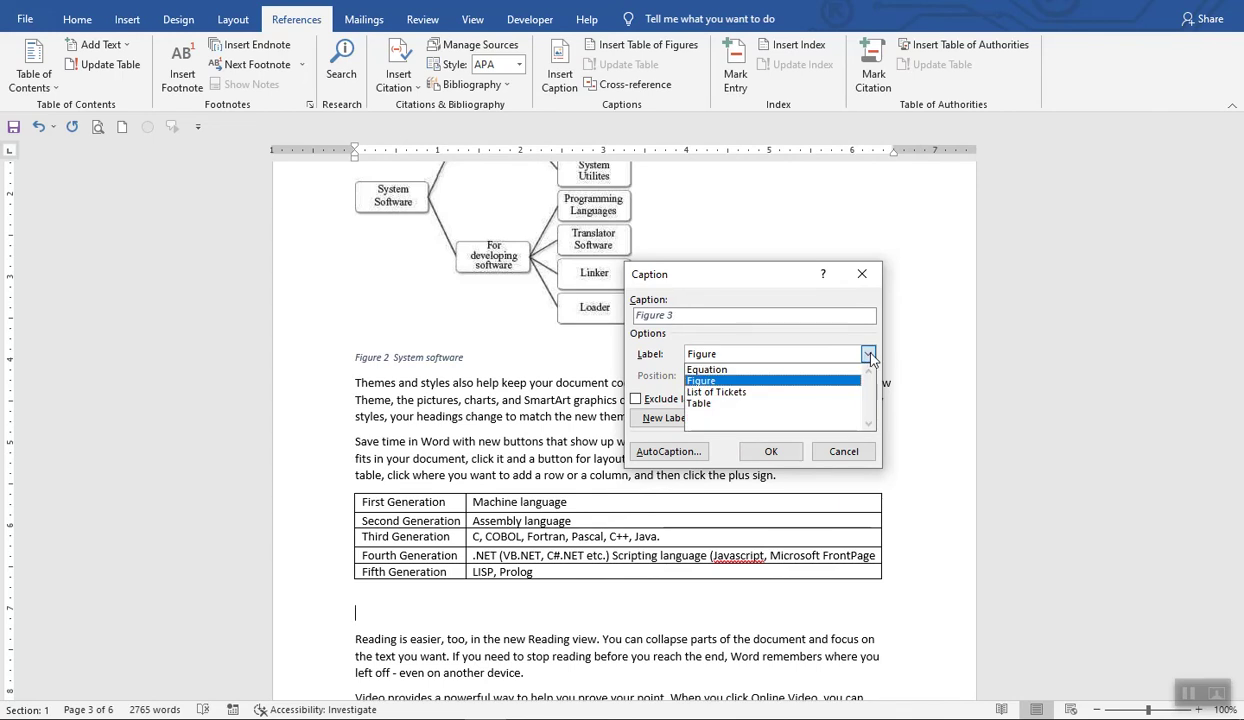
key(Up)
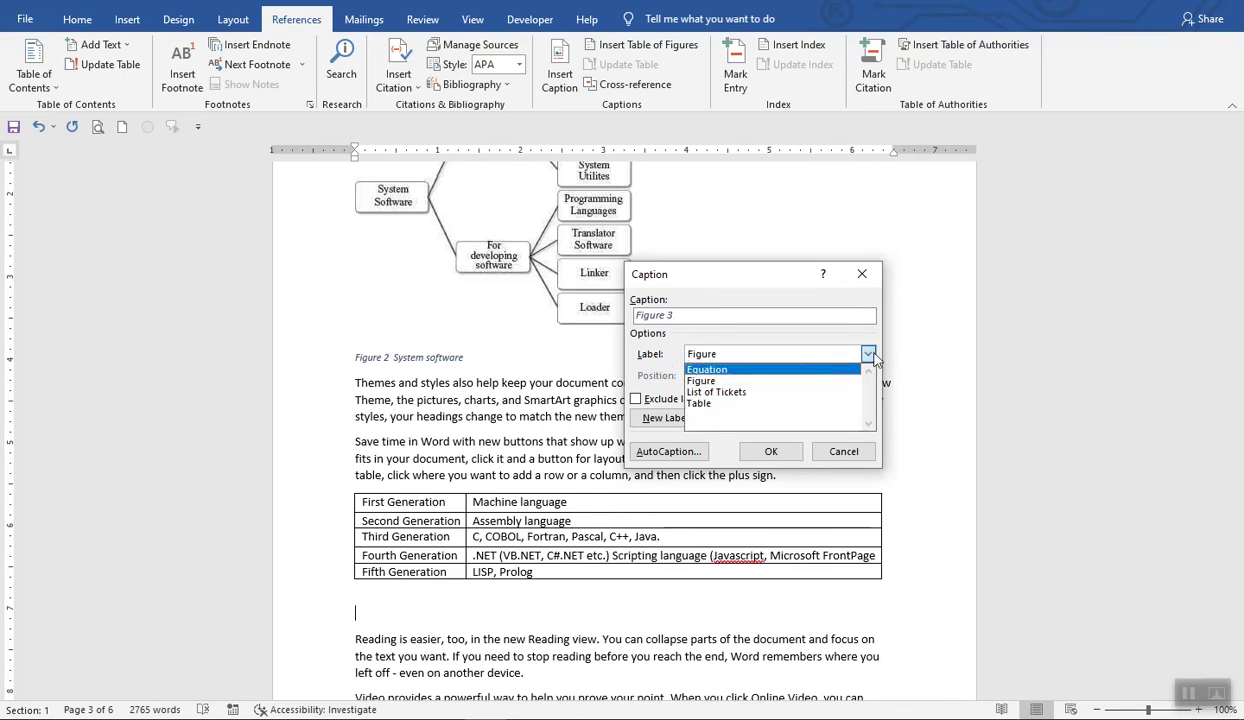
click(703, 404)
click(694, 316)
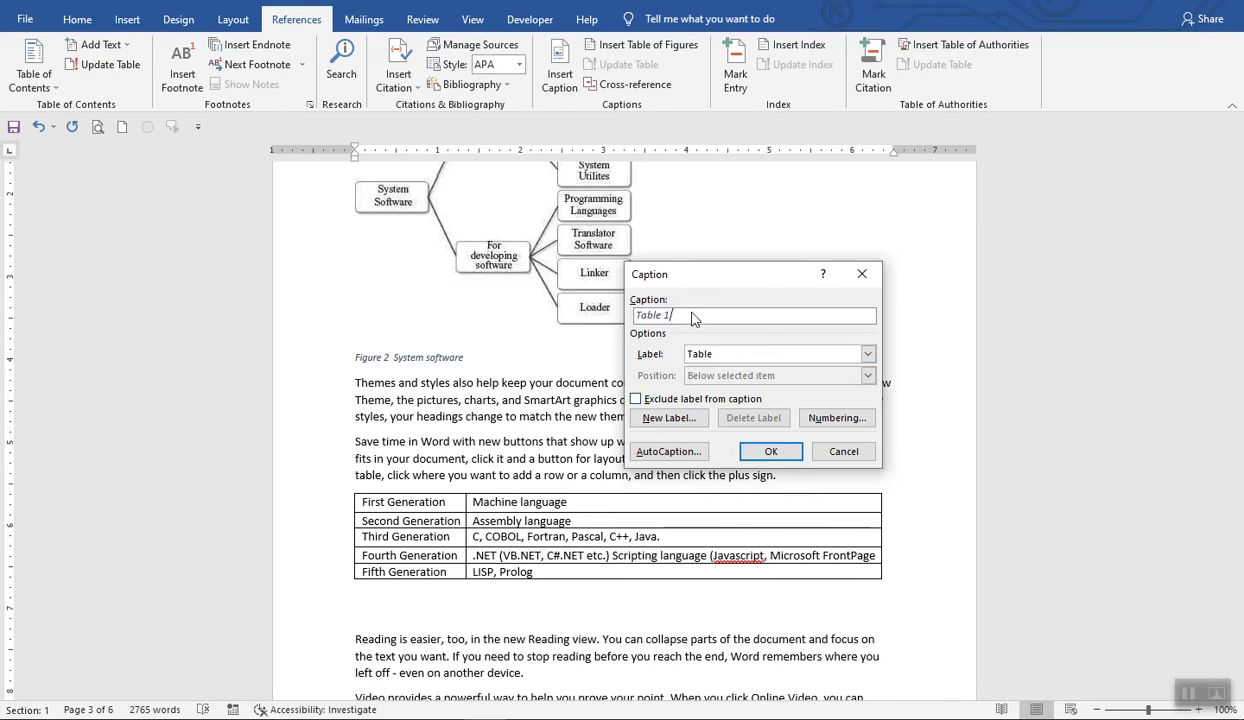
key(ctrl+v)
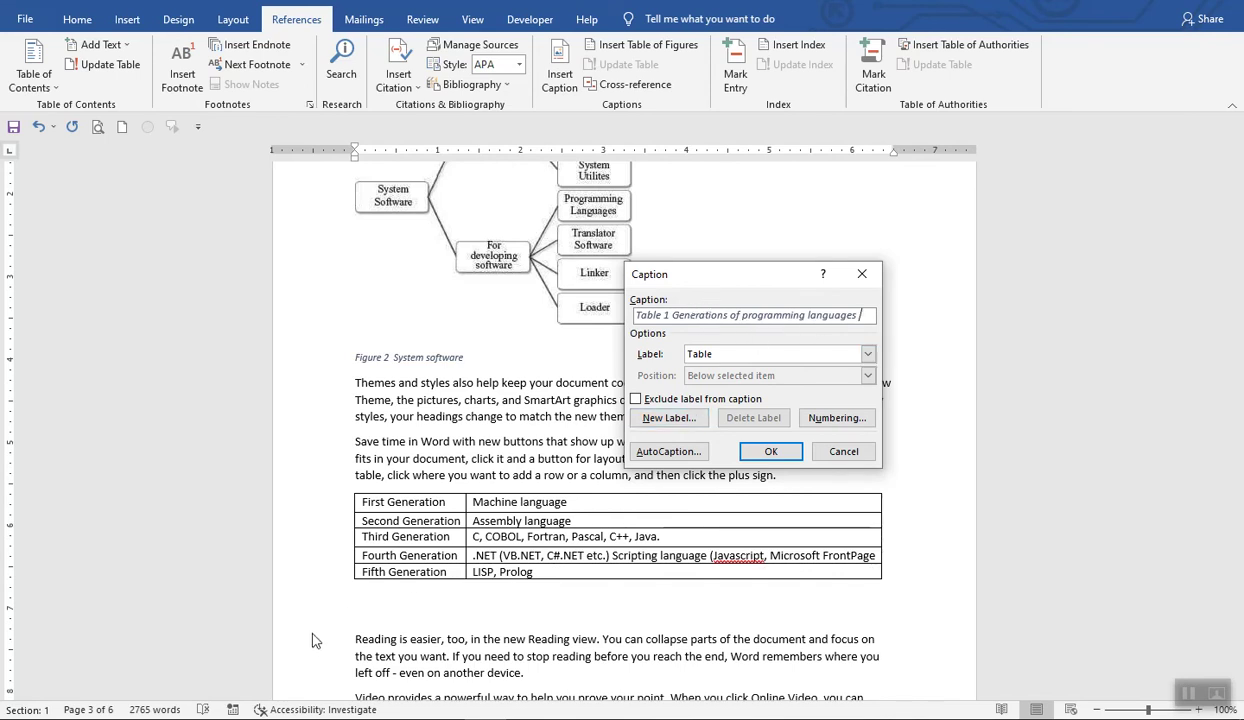
click(775, 451)
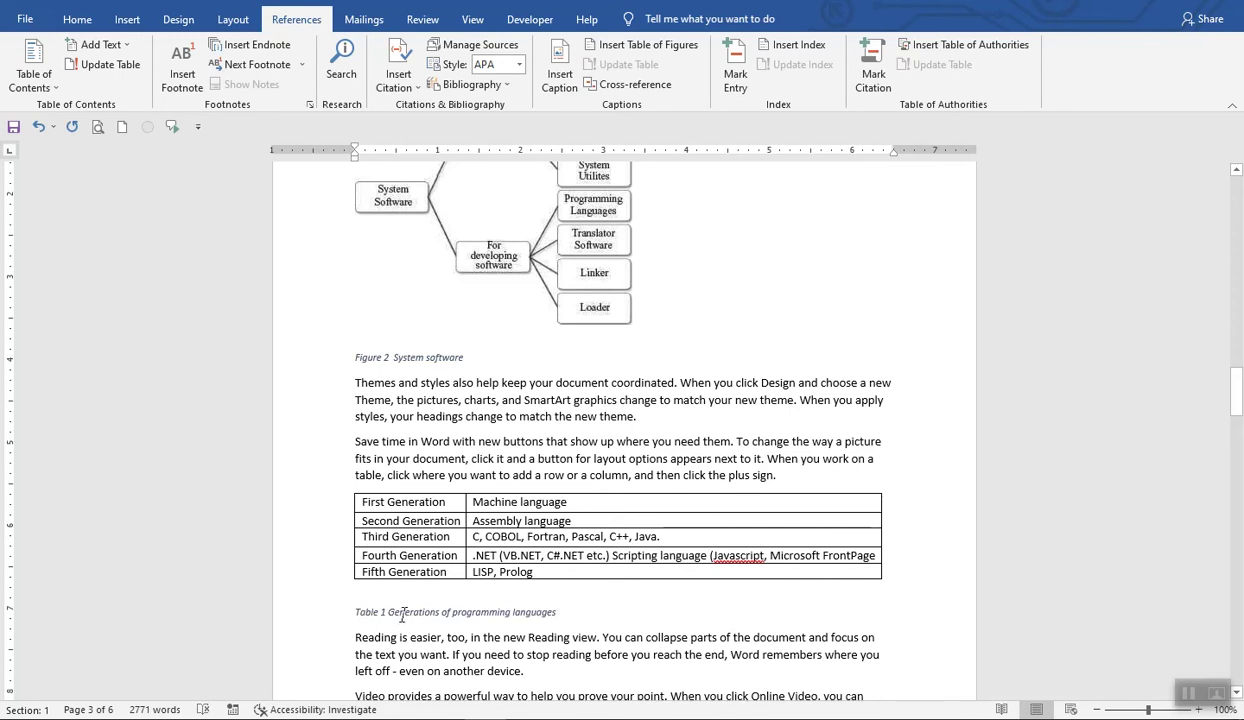
click(562, 613)
Replace the plain text "Functions of Computer" below the operations table with an empty line.
scroll(565, 616, down, 2)
scroll(565, 616, down, 20)
scroll(587, 588, down, 10)
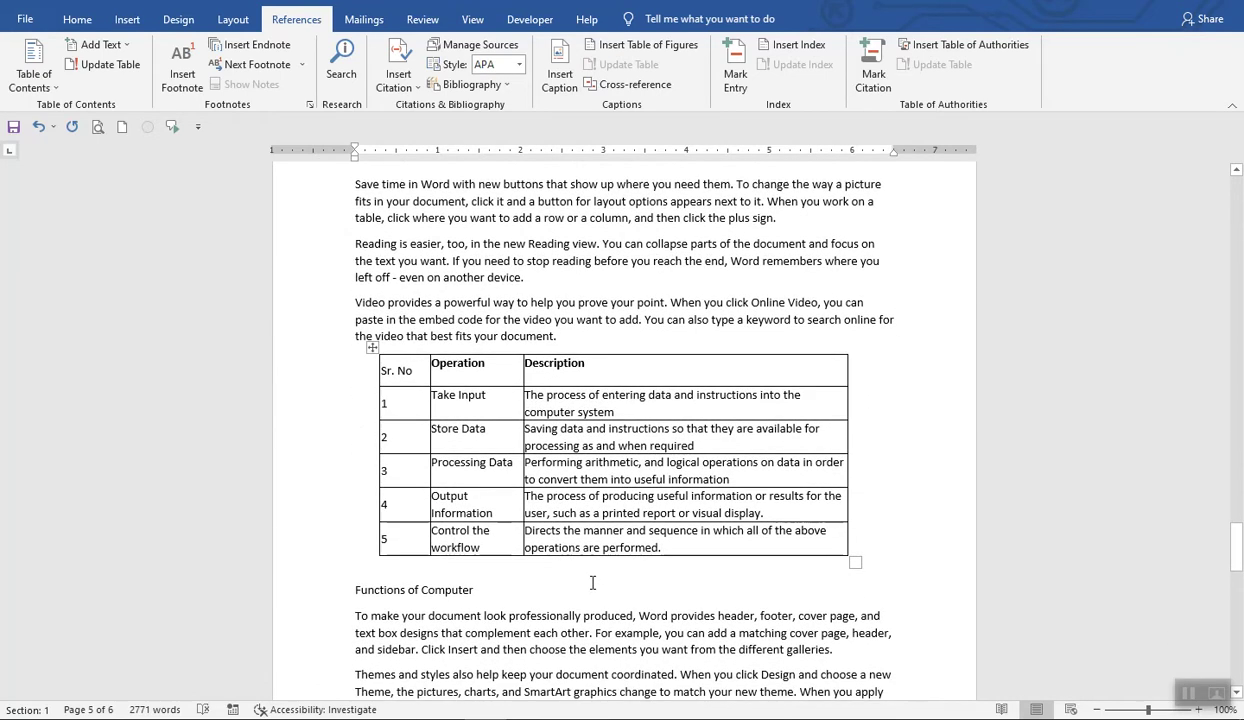
drag(351, 590, 508, 592)
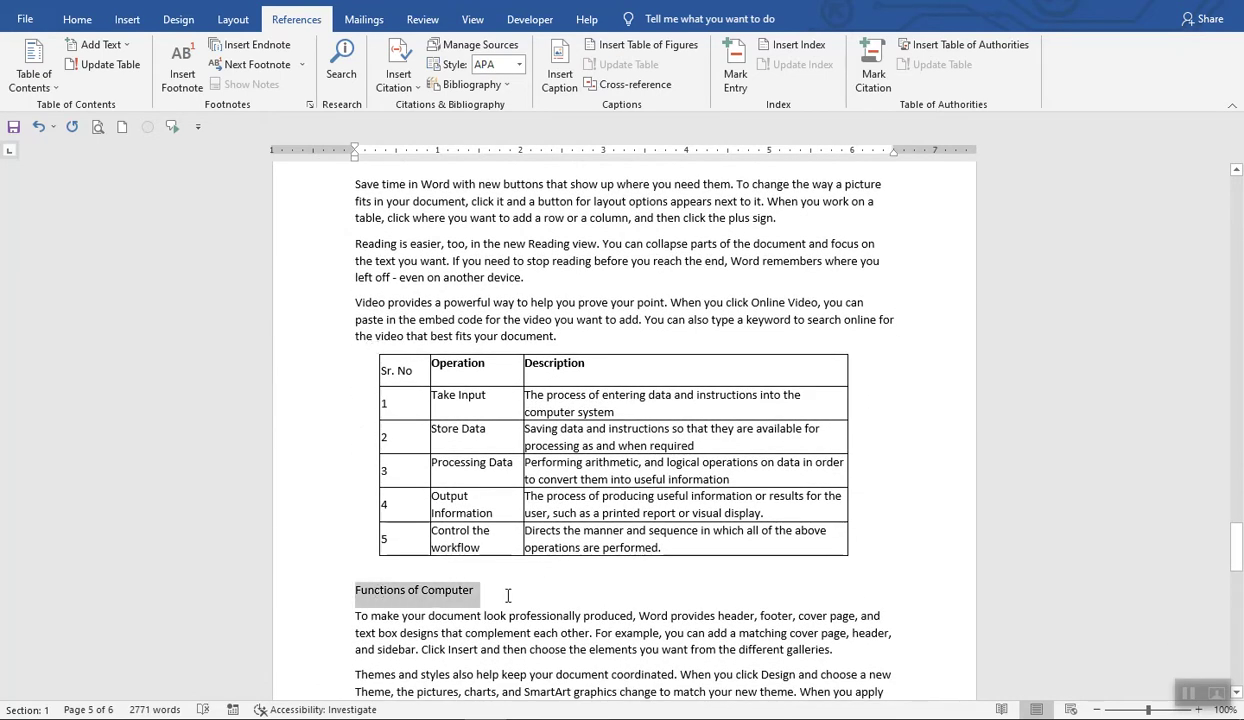
key(Delete)
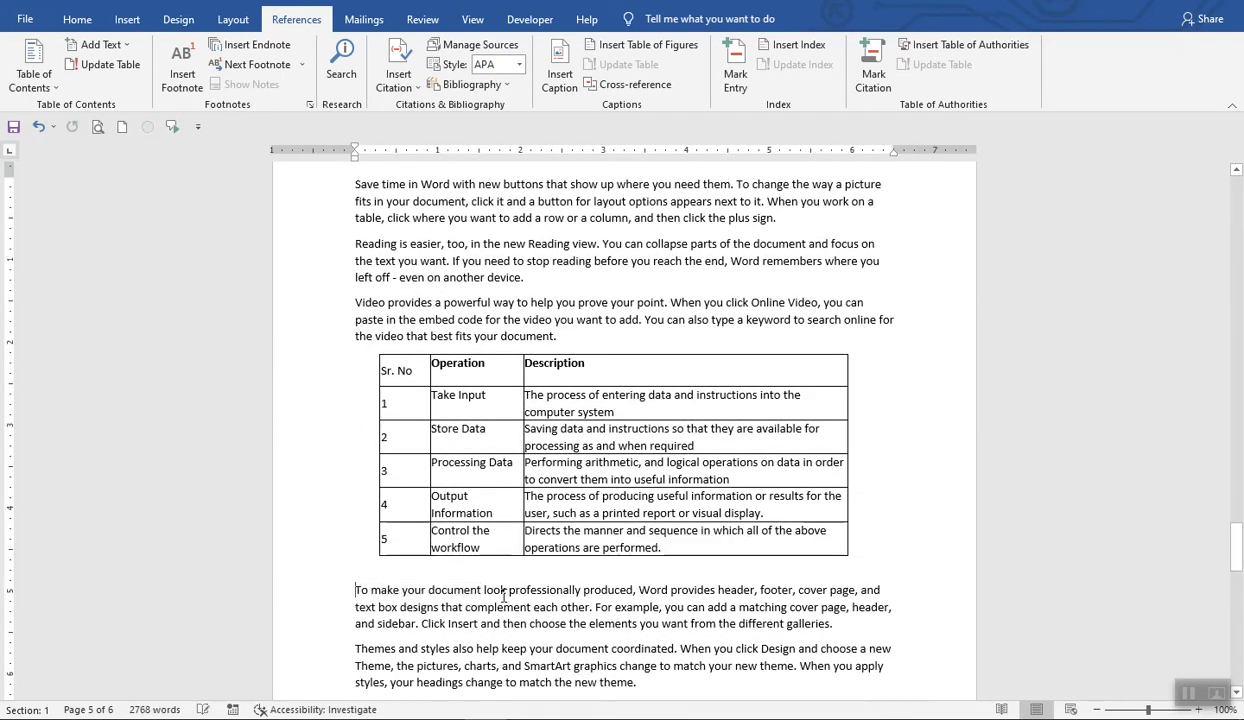
key(Return)
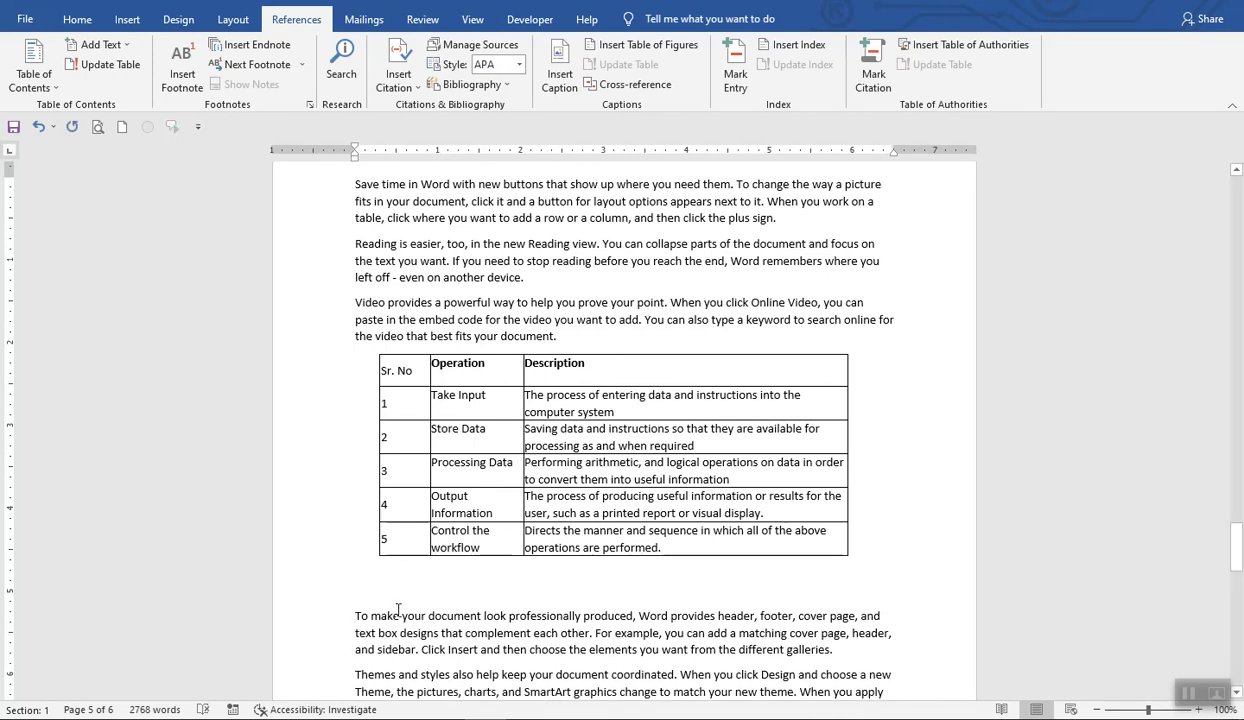
Insert a caption with the Table label and the text "Functions of Computer" on the empty line below the operations table.
click(563, 78)
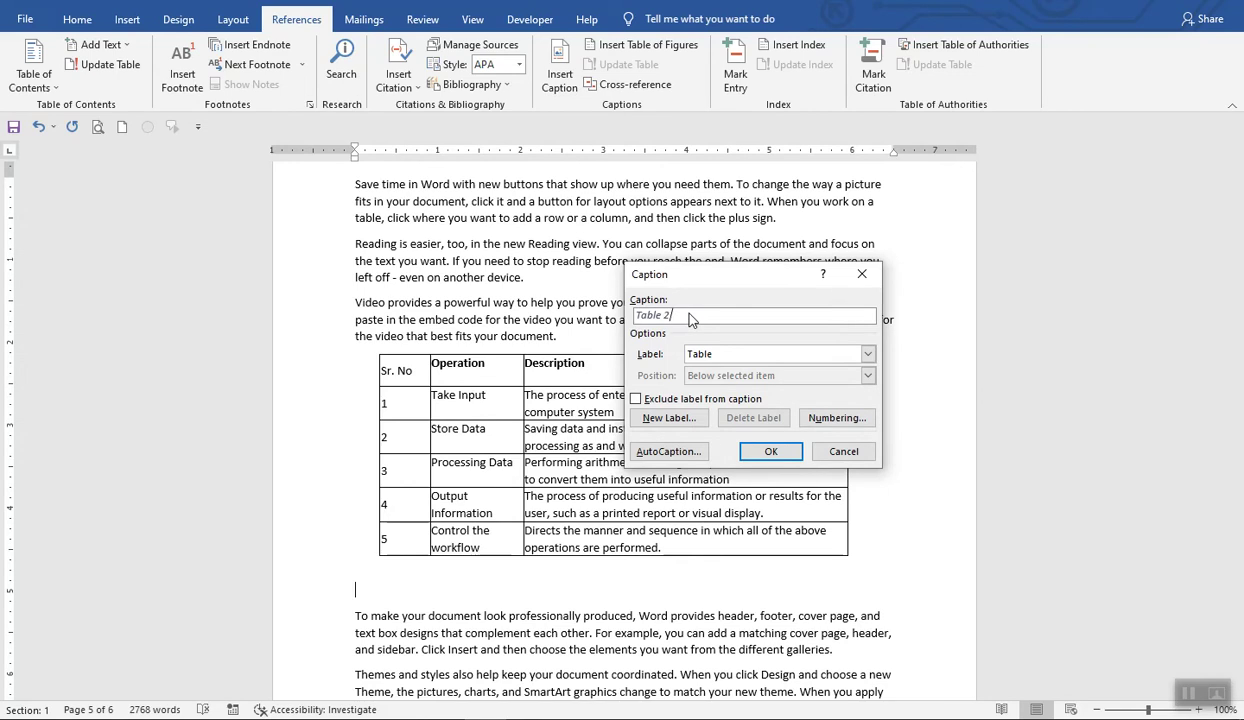
text(Functions of Computer)
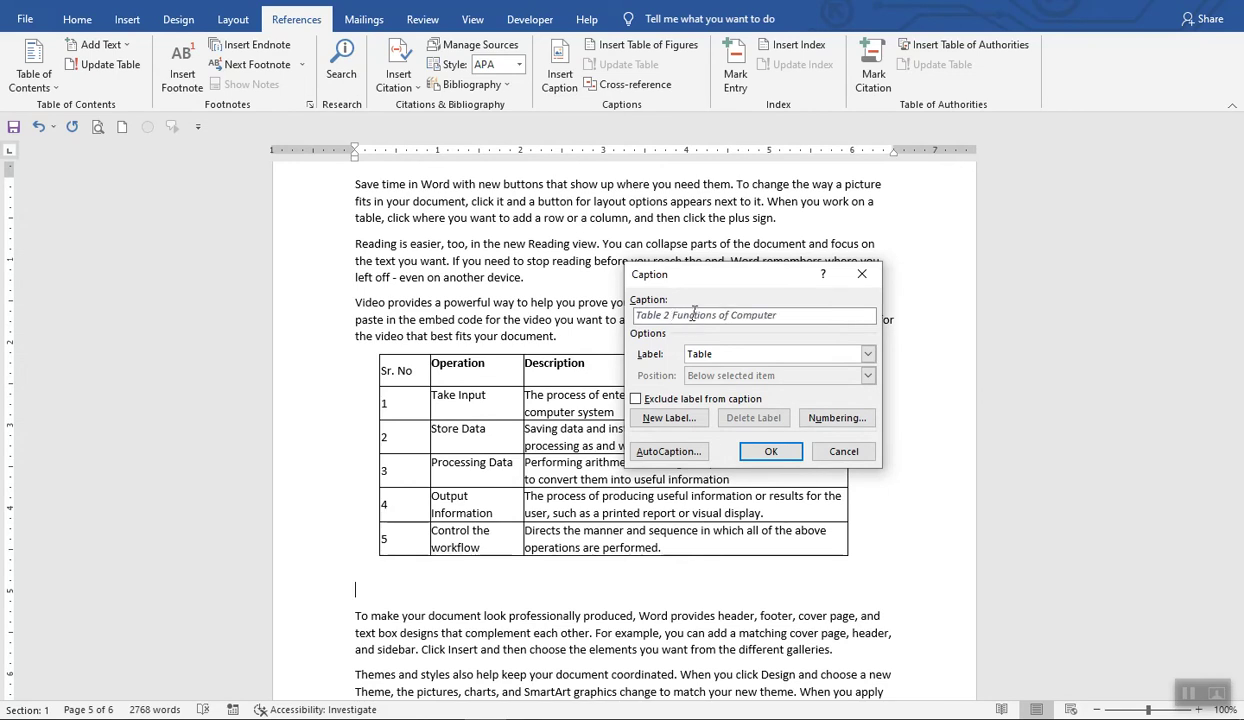
click(770, 451)
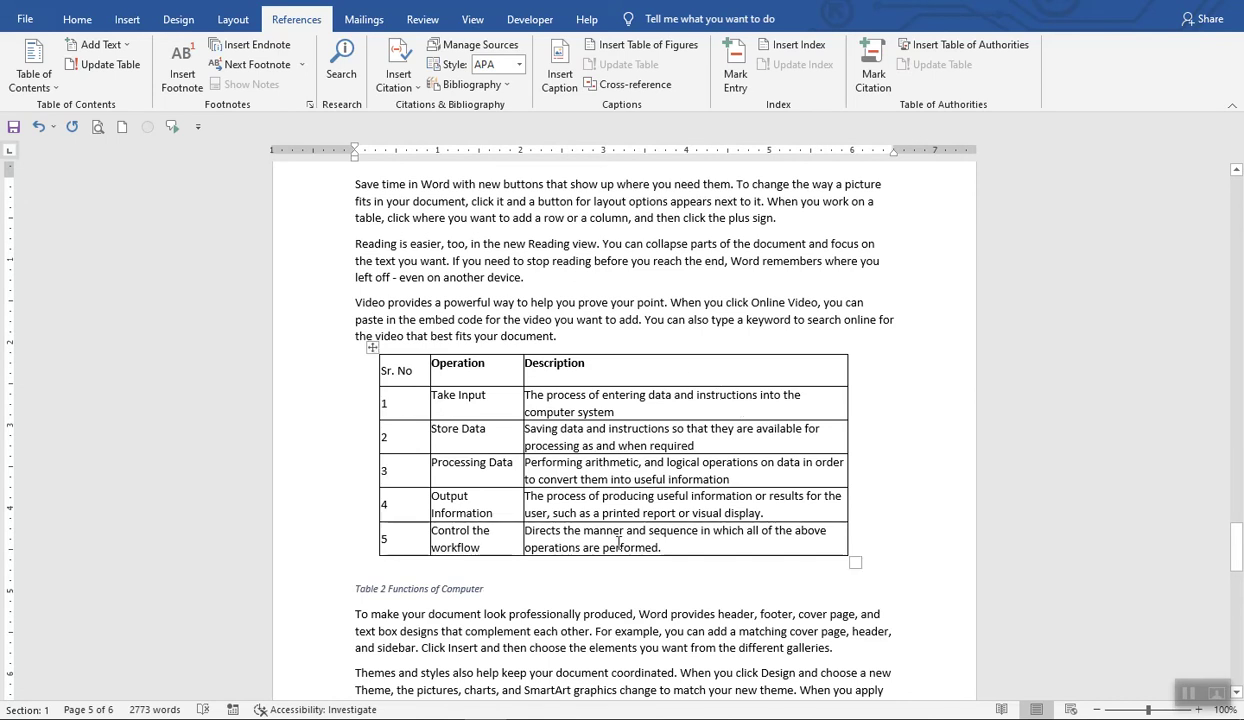
Start a new page after the document's last paragraph and add the heading "Index" with an empty line below it.
scroll(550, 527, down, 3)
scroll(575, 517, down, 2)
scroll(575, 515, down, 2)
scroll(575, 514, down, 10)
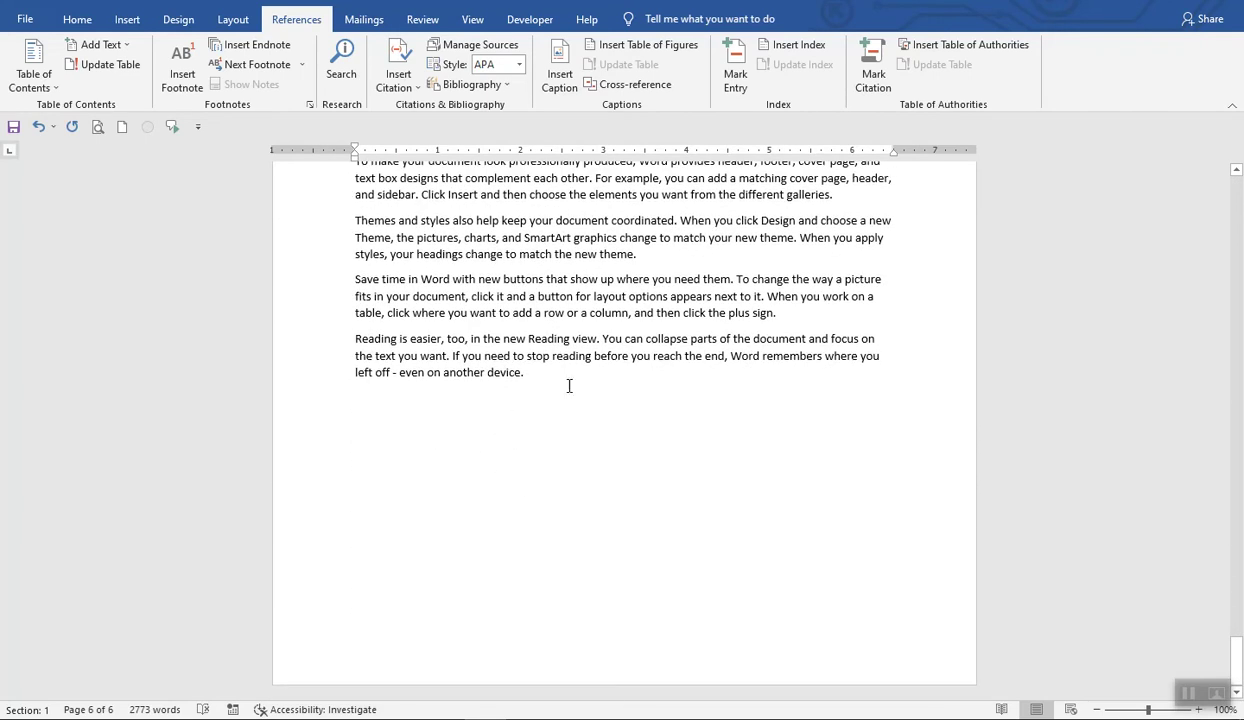
click(570, 386)
key(Return)
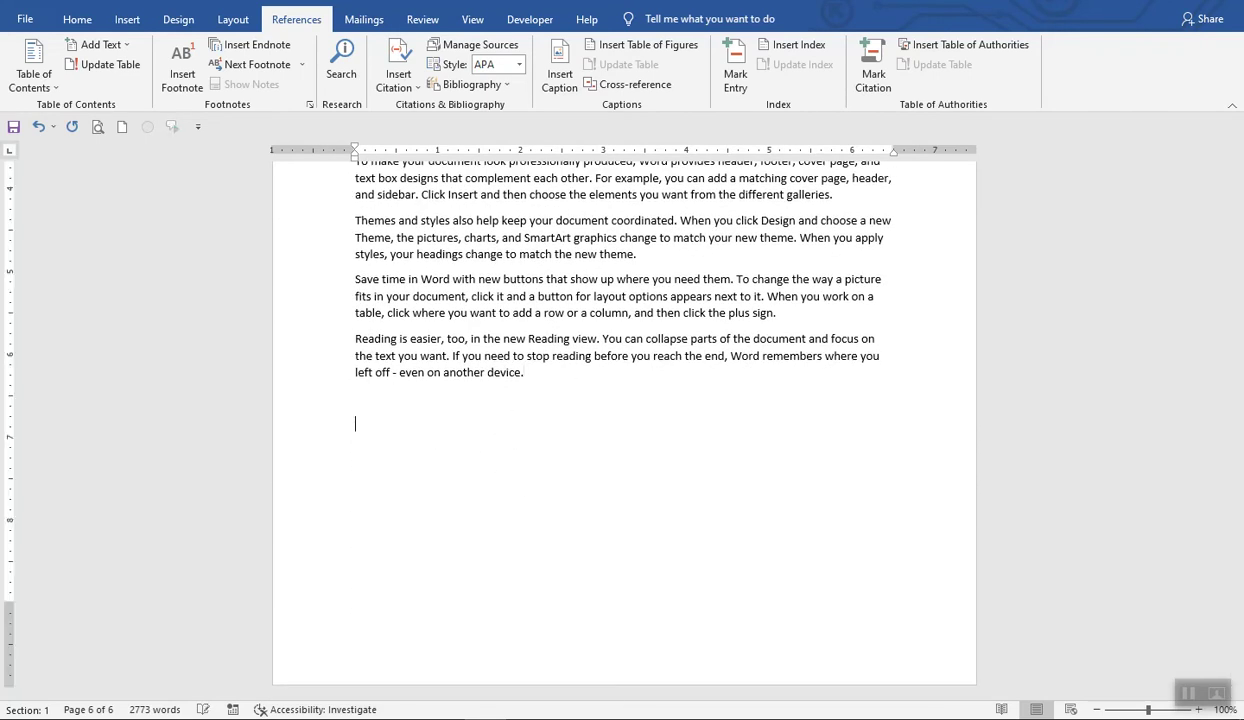
scroll(572, 386, down, 3)
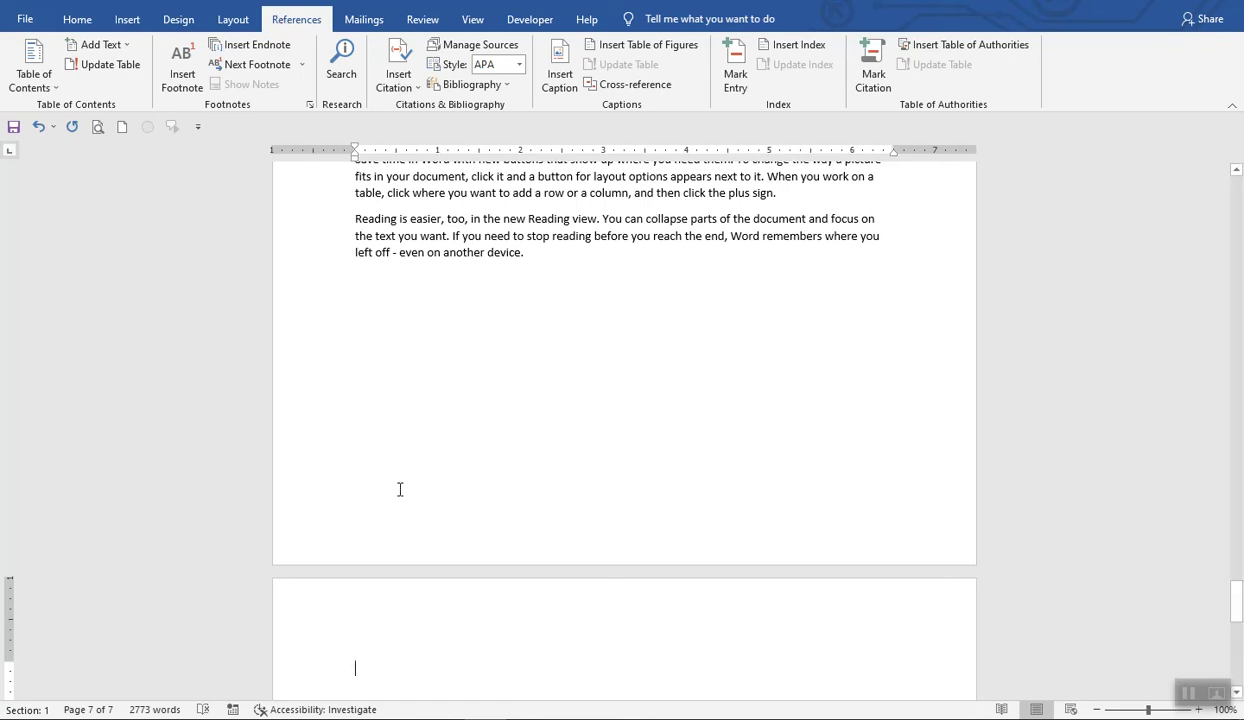
text(Inde)
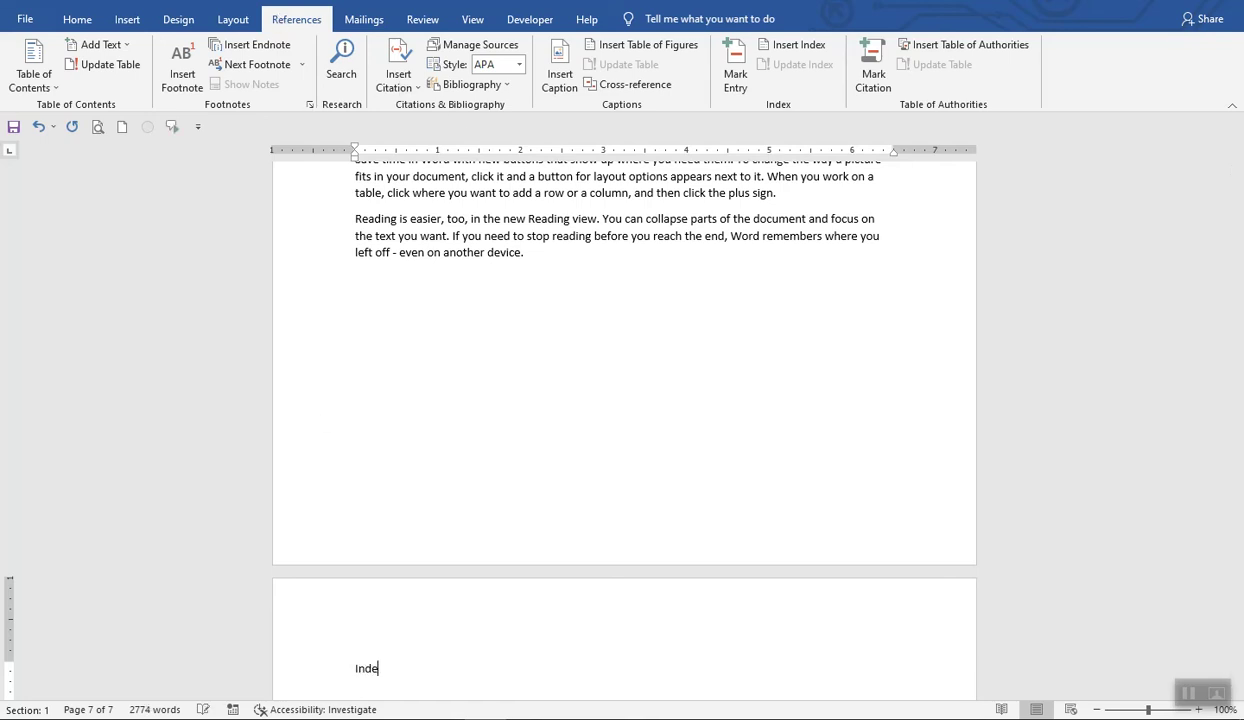
text(x)
key(Return)
scroll(389, 422, down, 2)
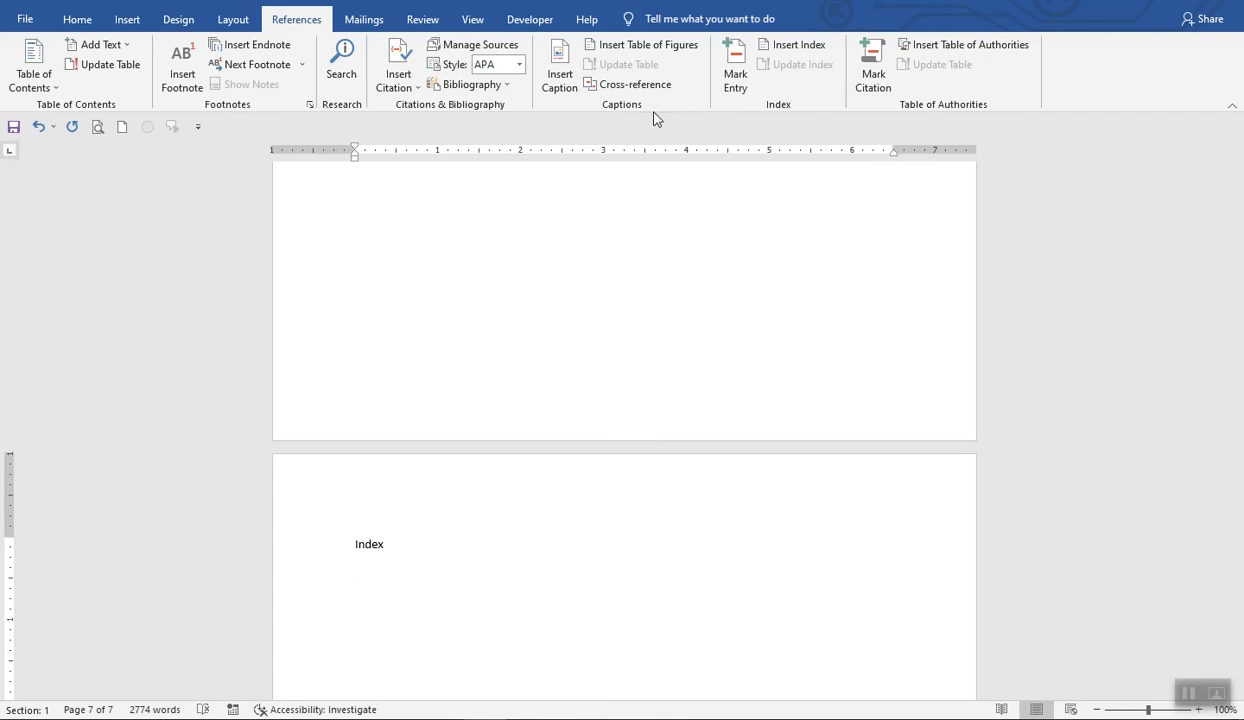
Insert a table of figures for the Table caption label below the heading and extend the heading to "Index of Tables".
click(633, 46)
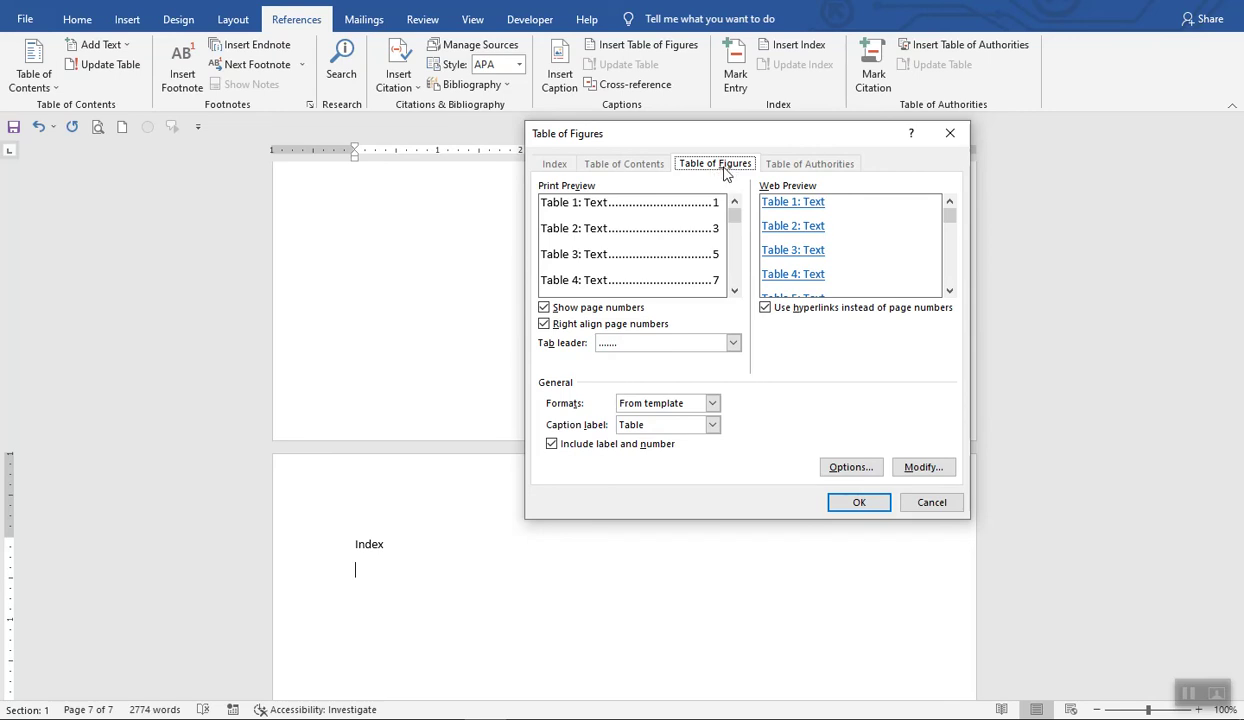
click(860, 502)
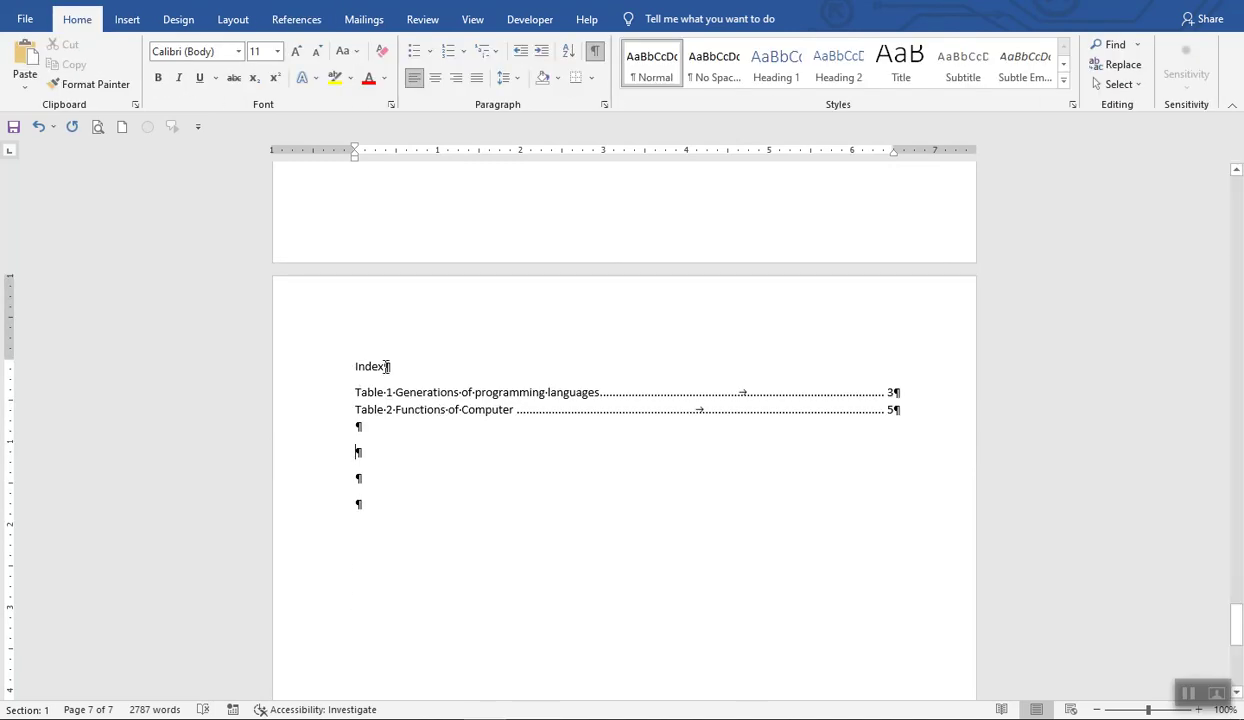
text(of )
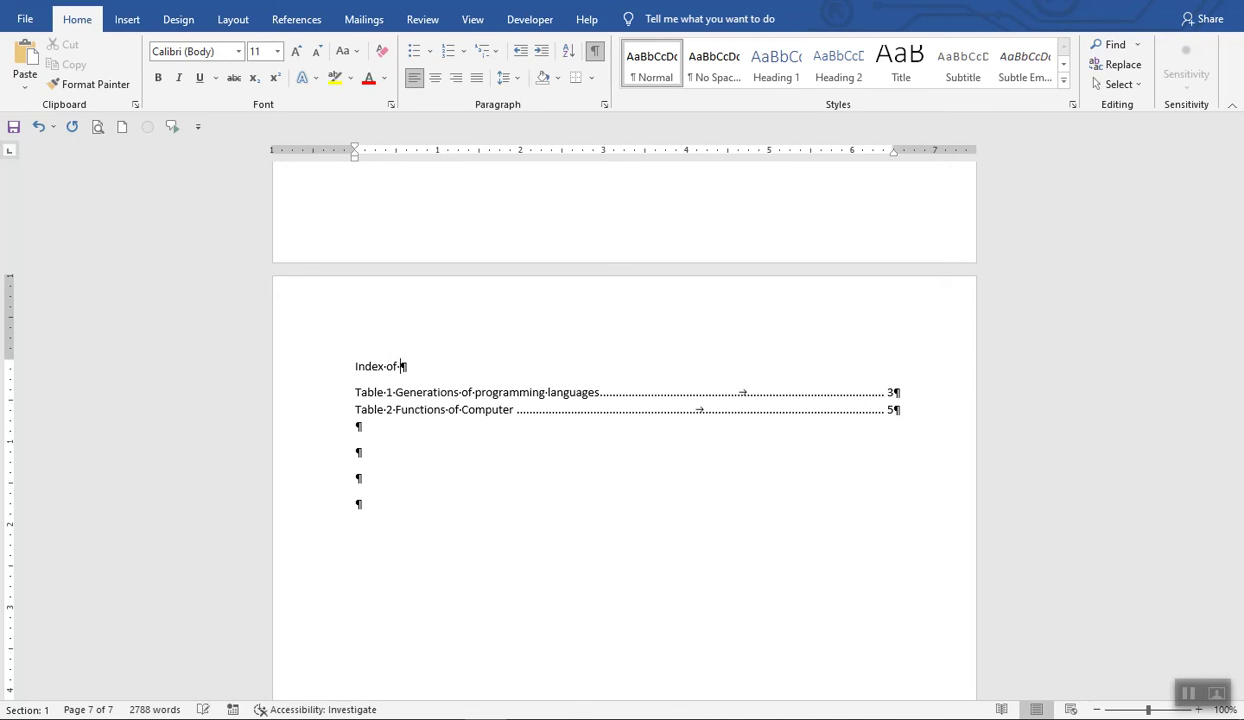
text(Tables)
Start another new page after the index of tables and add the heading "Index of Figures".
key(Down)
key(Down)
key(Down)
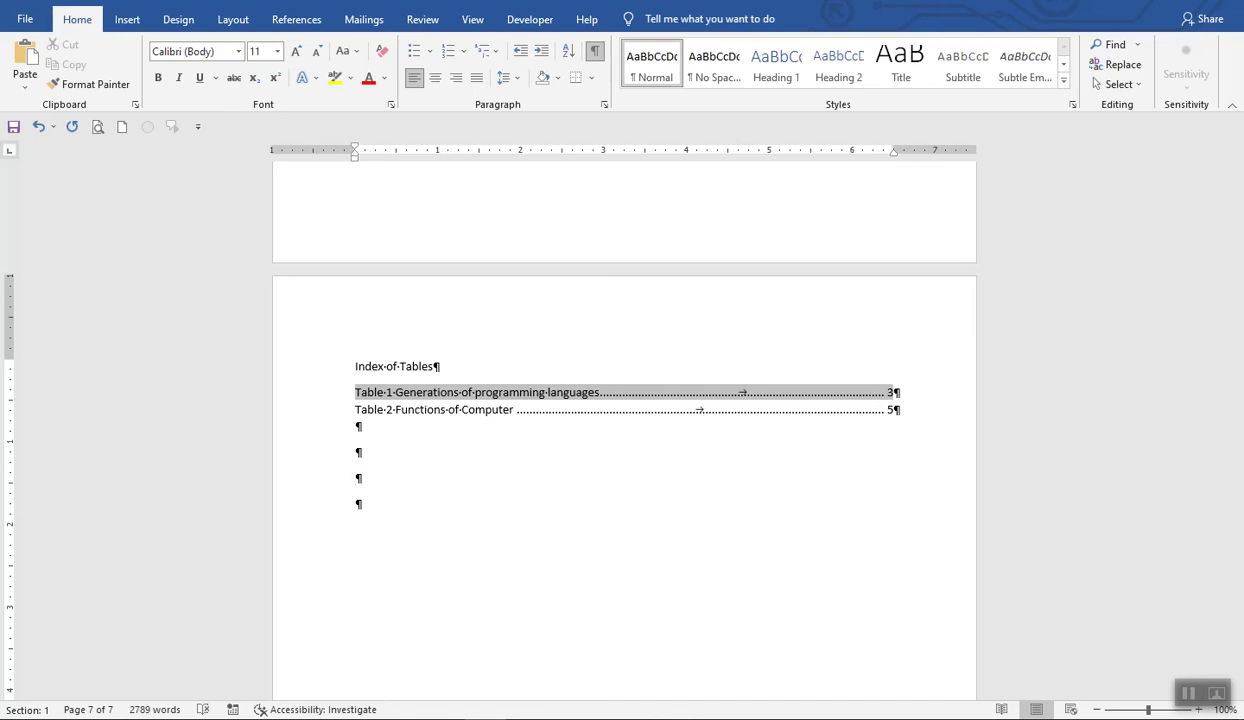
scroll(419, 355, up, 5)
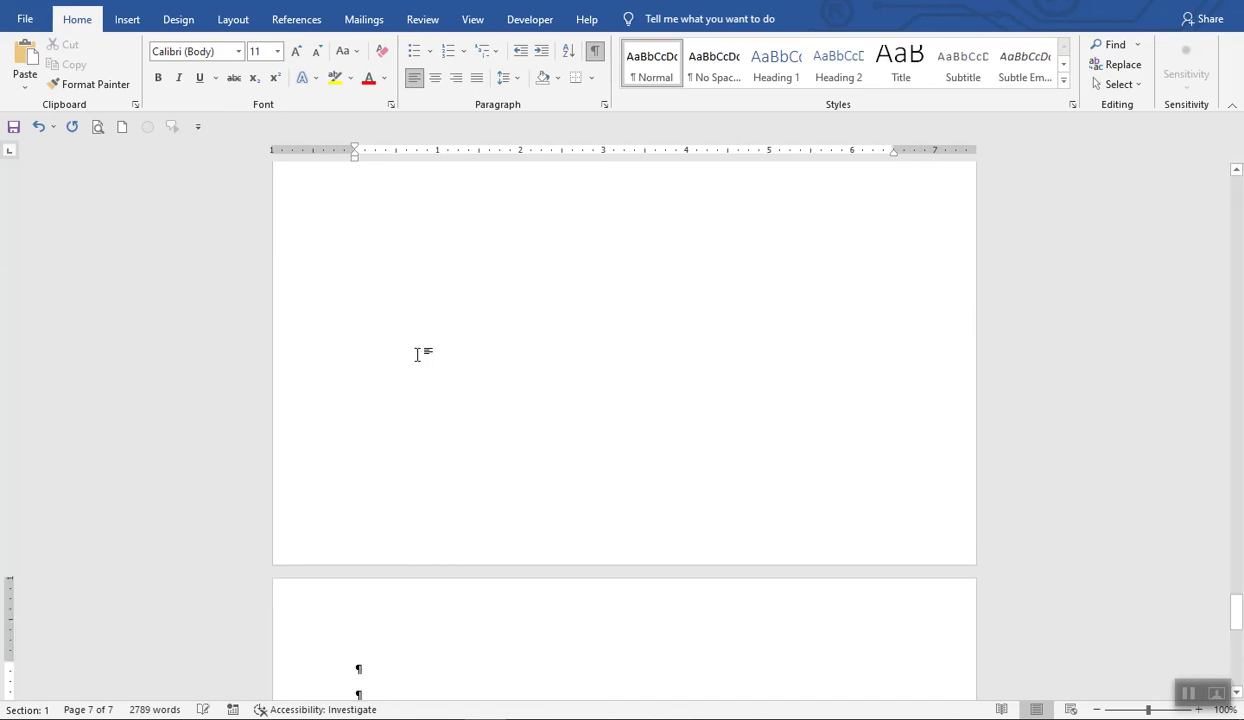
text(Index of)
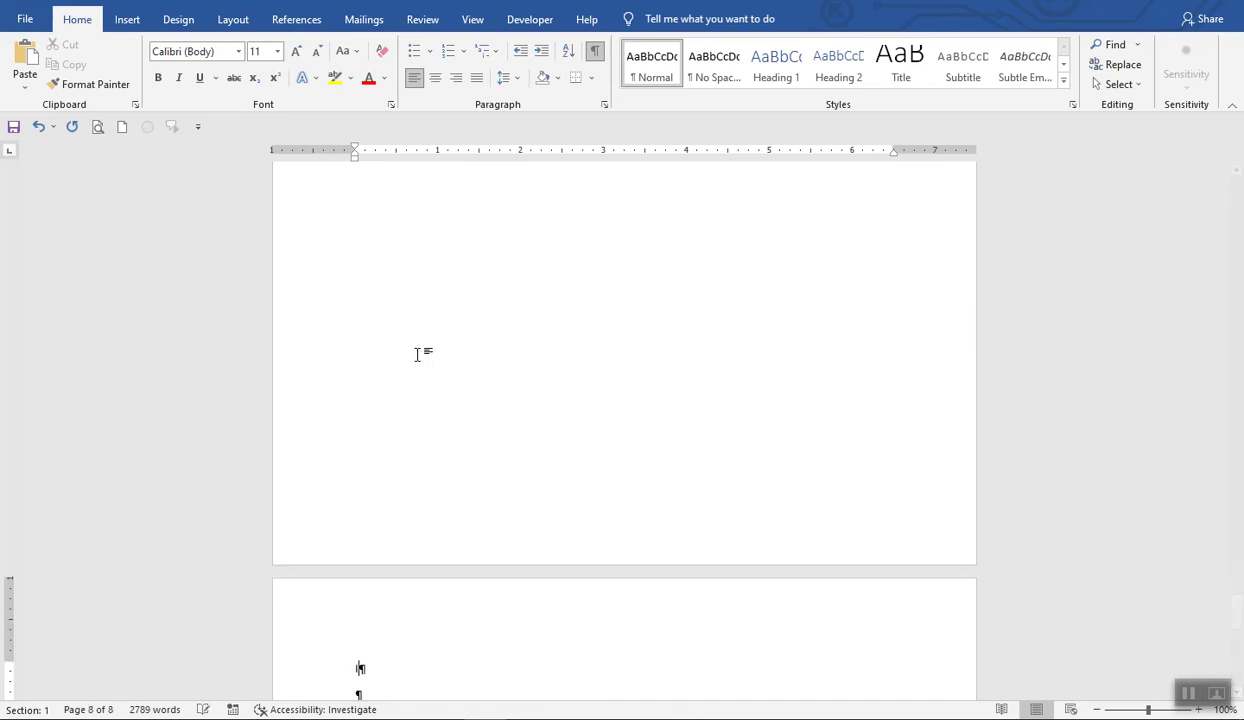
text( Figures)
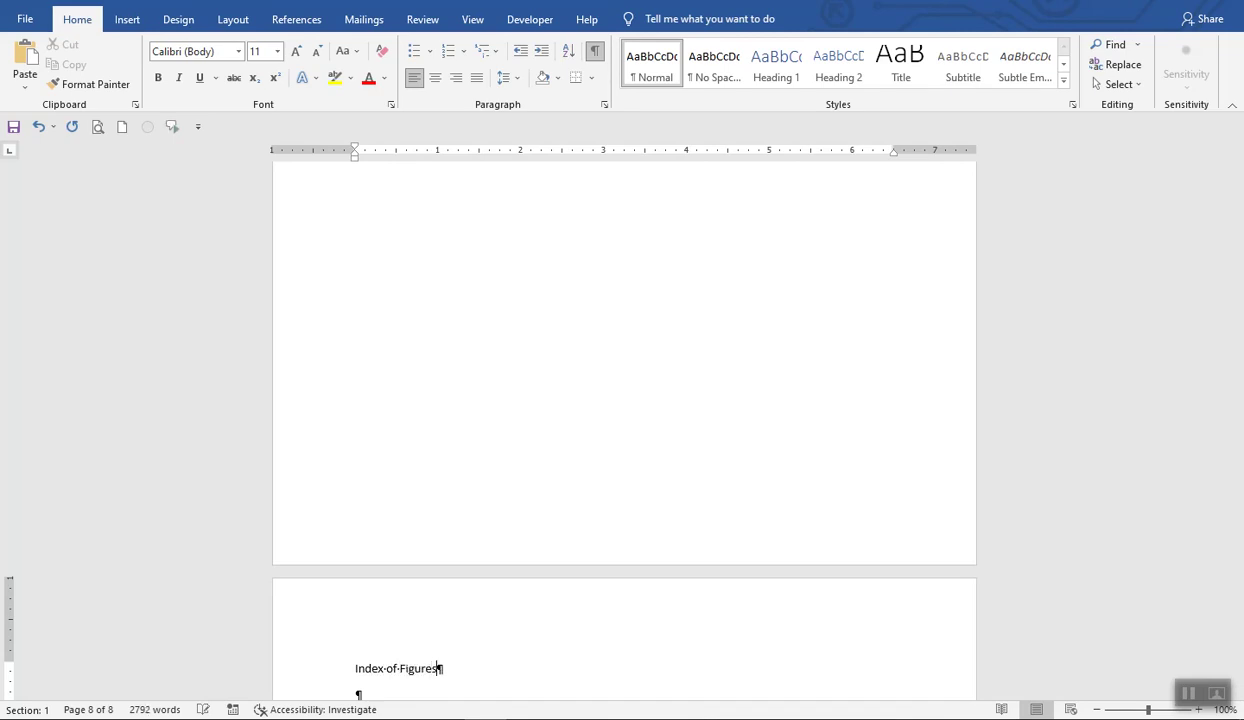
scroll(355, 672, down, 1)
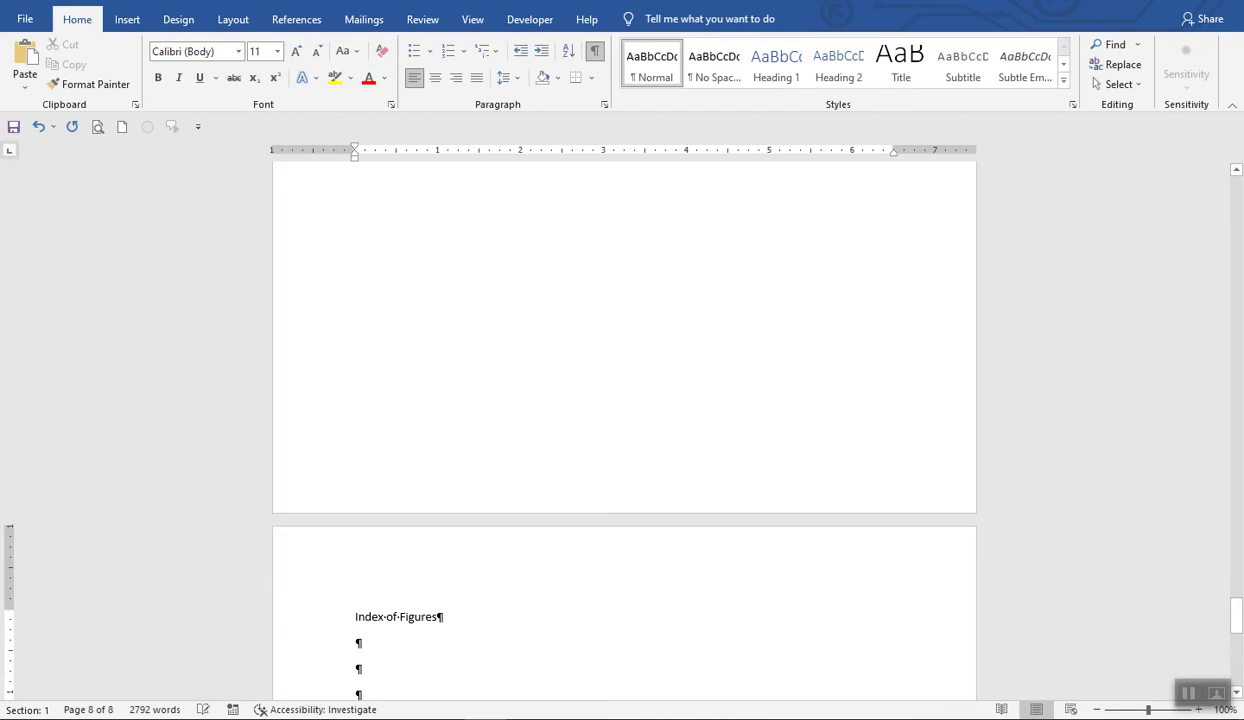
Insert a table of figures with the caption label set to Figure below the "Index of Figures" heading.
click(298, 19)
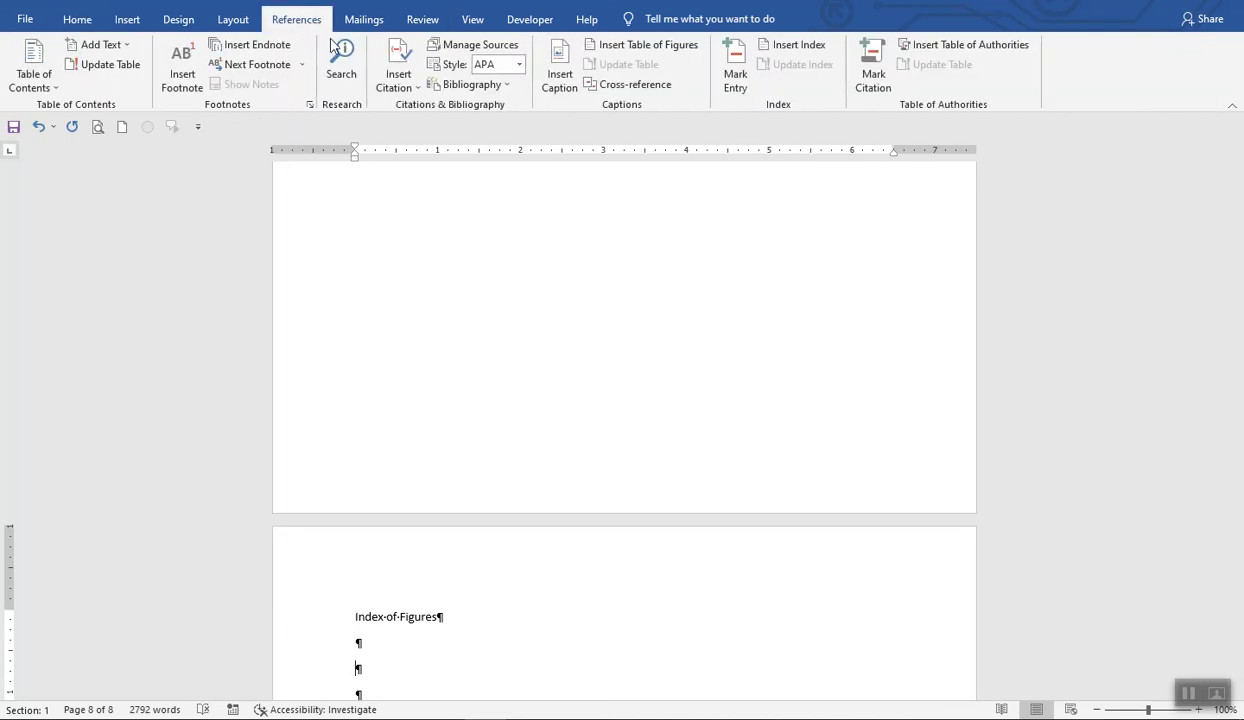
click(658, 50)
drag(646, 146, 554, 144)
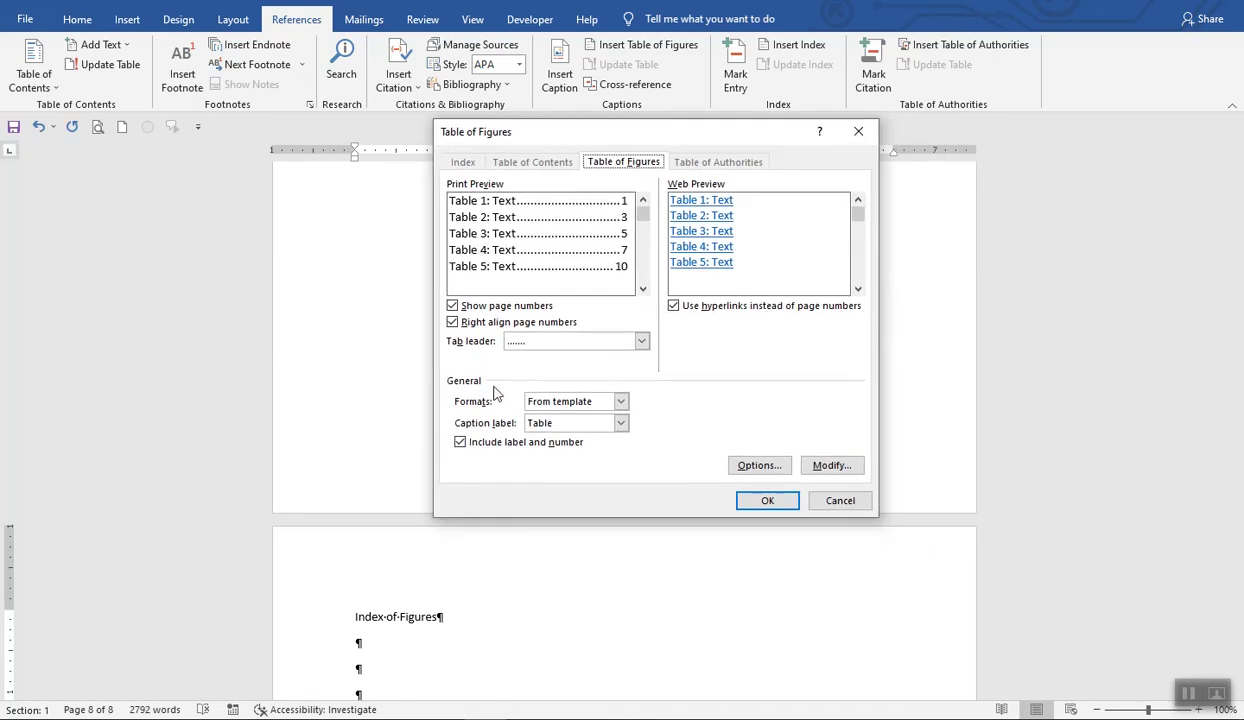
click(620, 423)
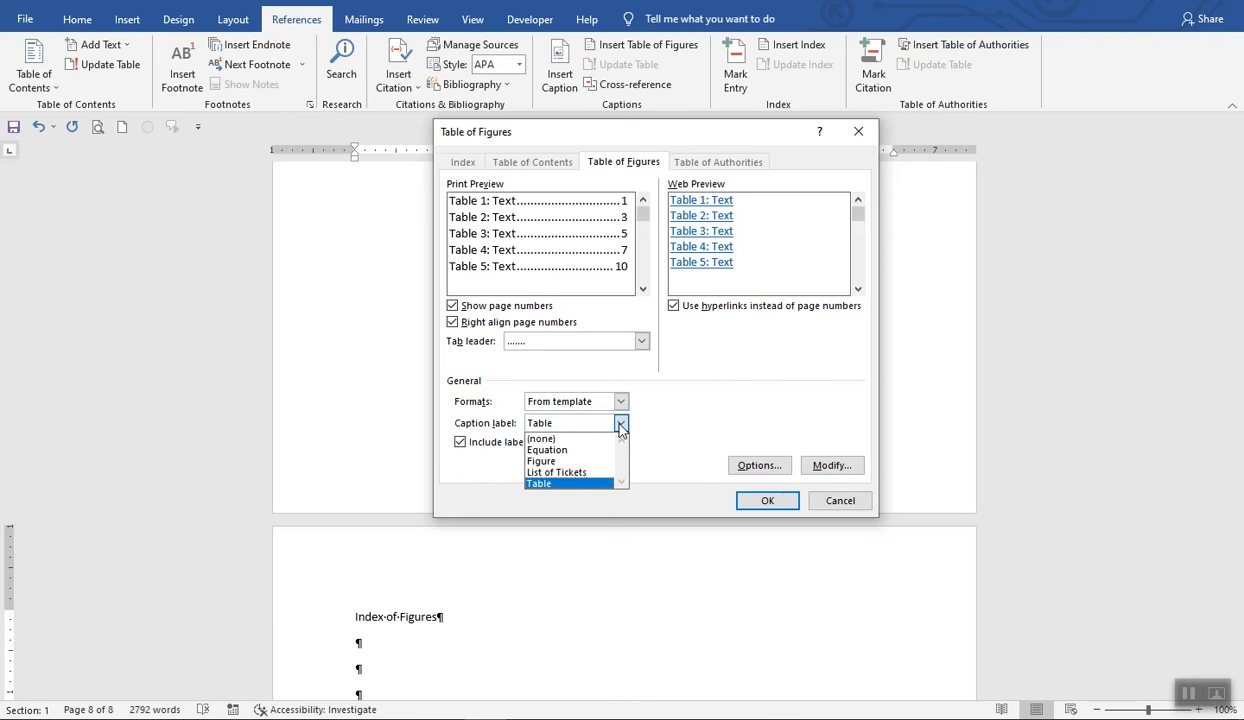
click(545, 461)
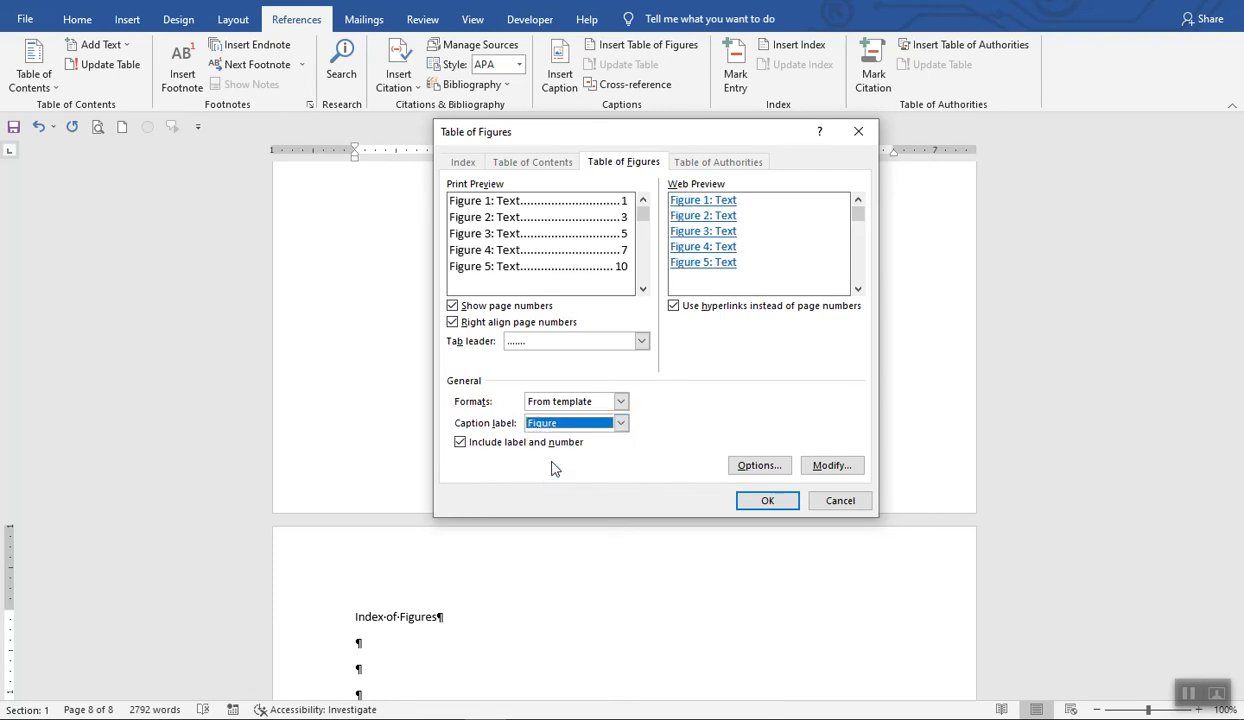
click(785, 500)
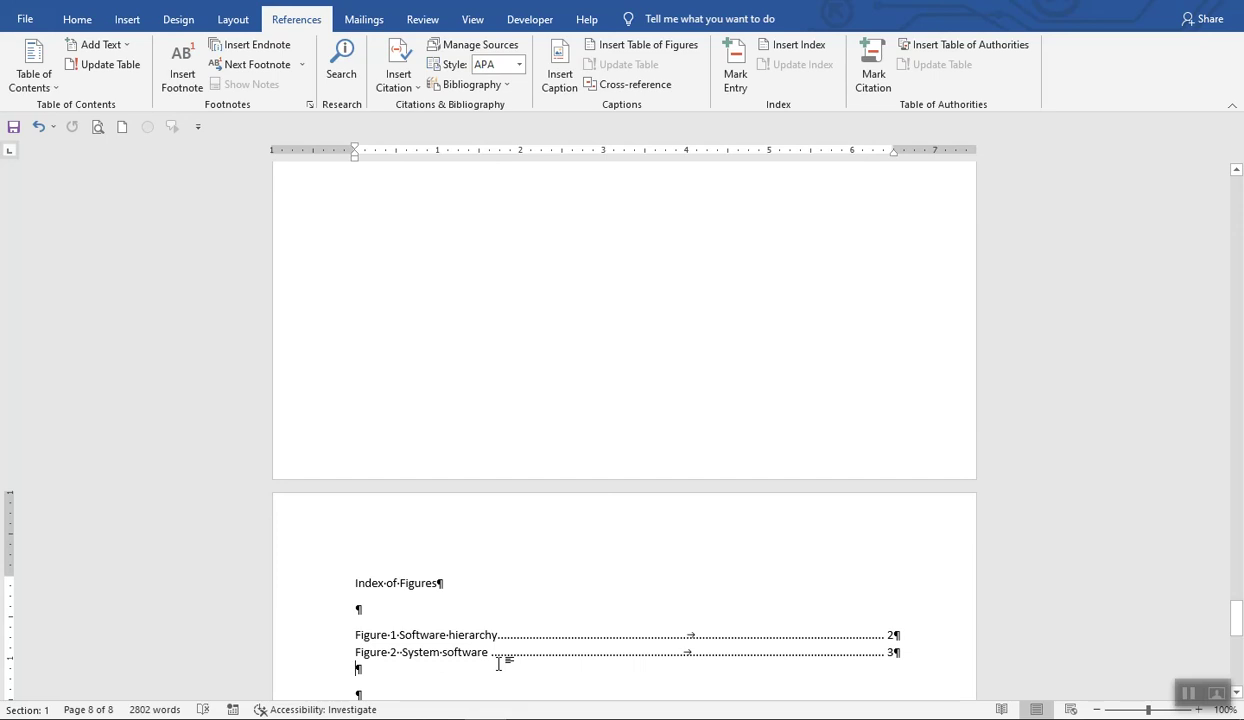
Follow the "Software hierarchy" entry in the index of figures to its captioned picture.
ctrl+click(450, 636)
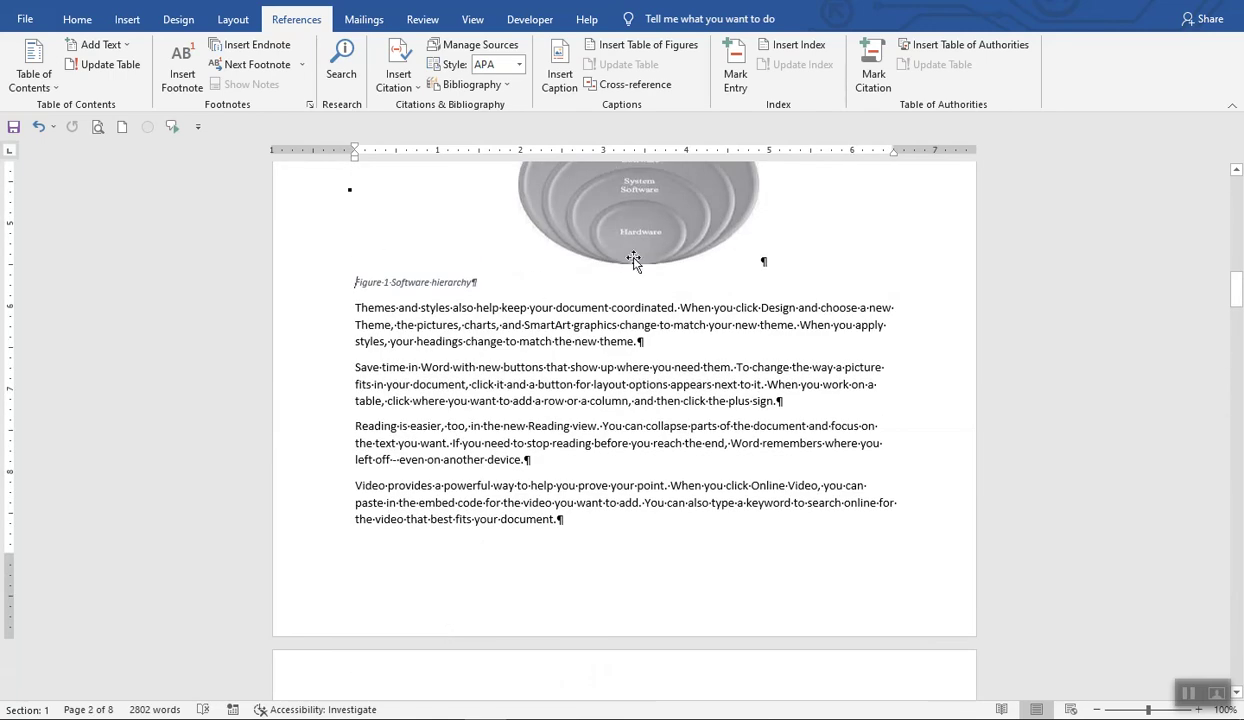
scroll(675, 455, up, 3)
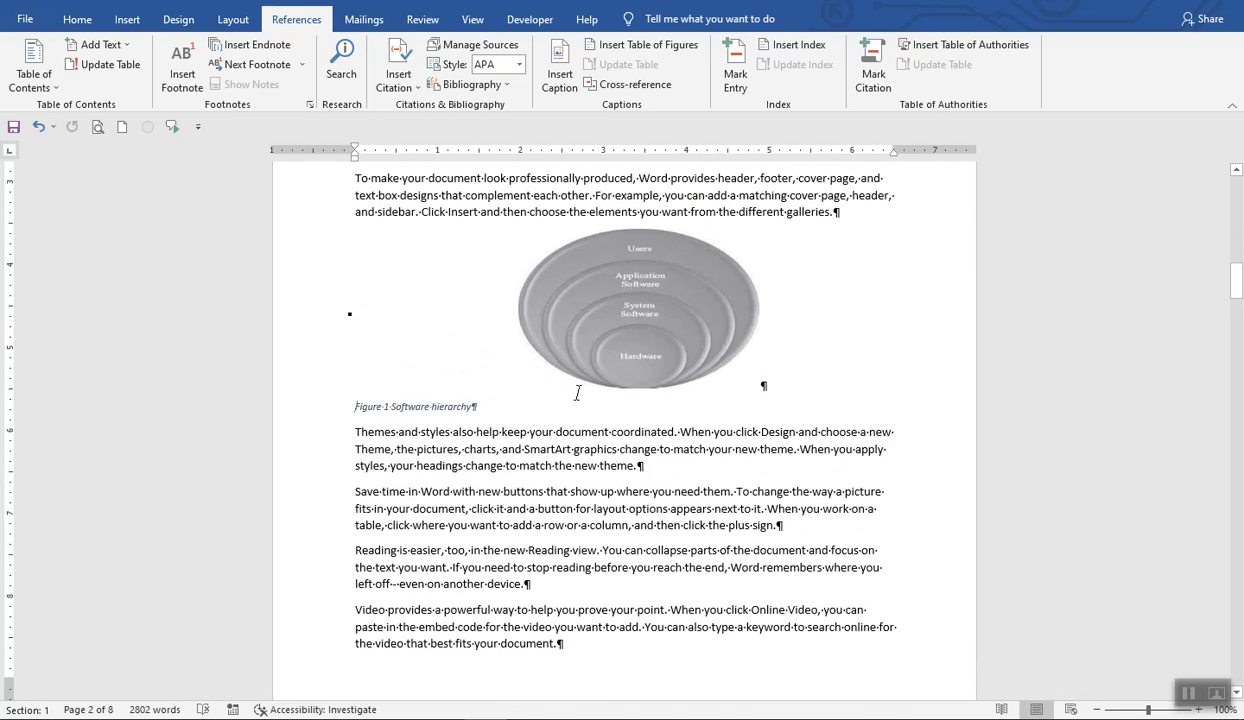